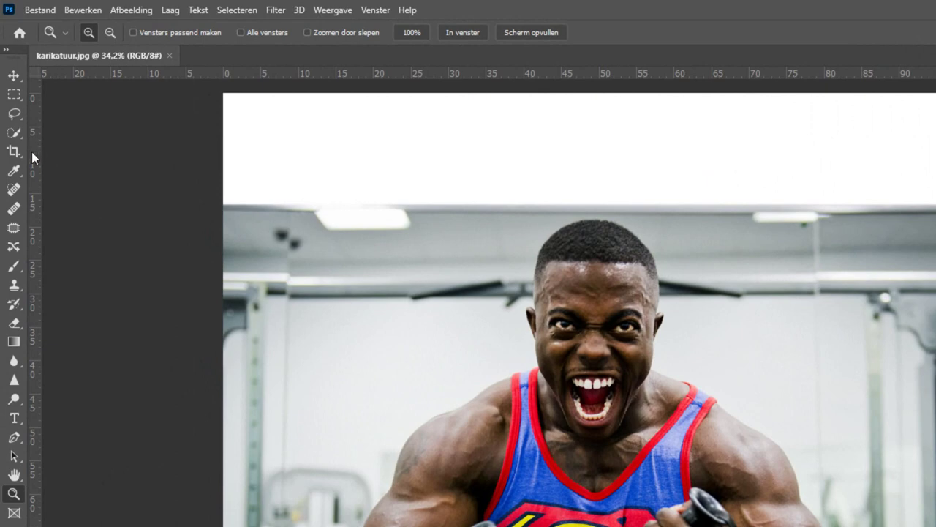
Auto-select the bodybuilder with Onderwerp selecteren and zoom into the lower-left carabiner
click(14, 135)
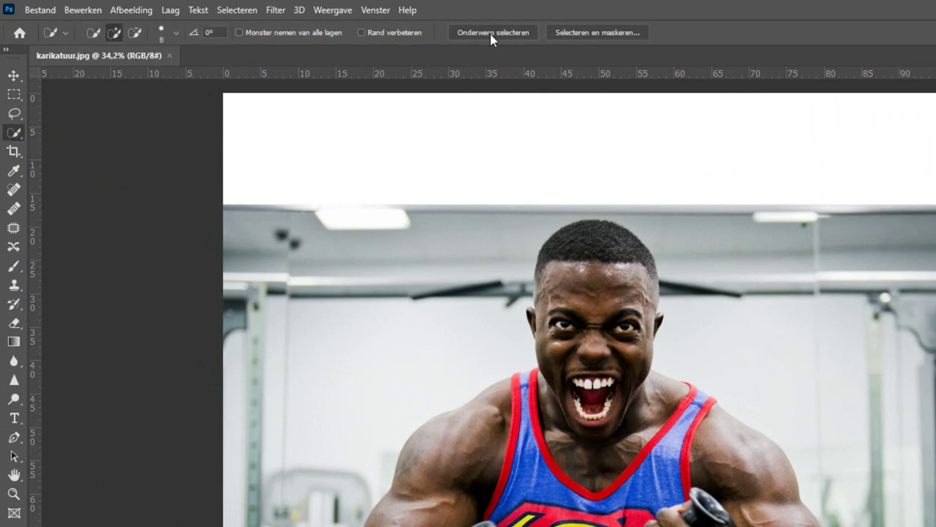
click(490, 34)
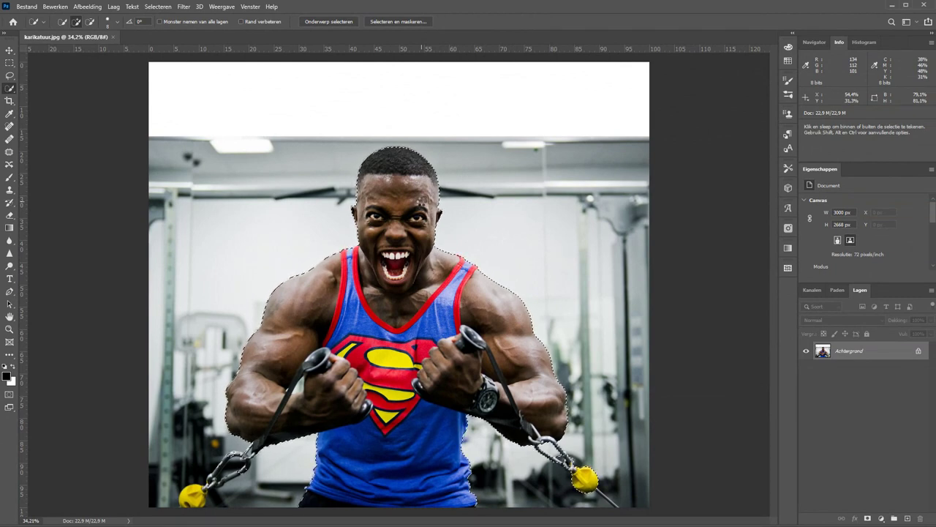
key(z)
drag(288, 421, 154, 522)
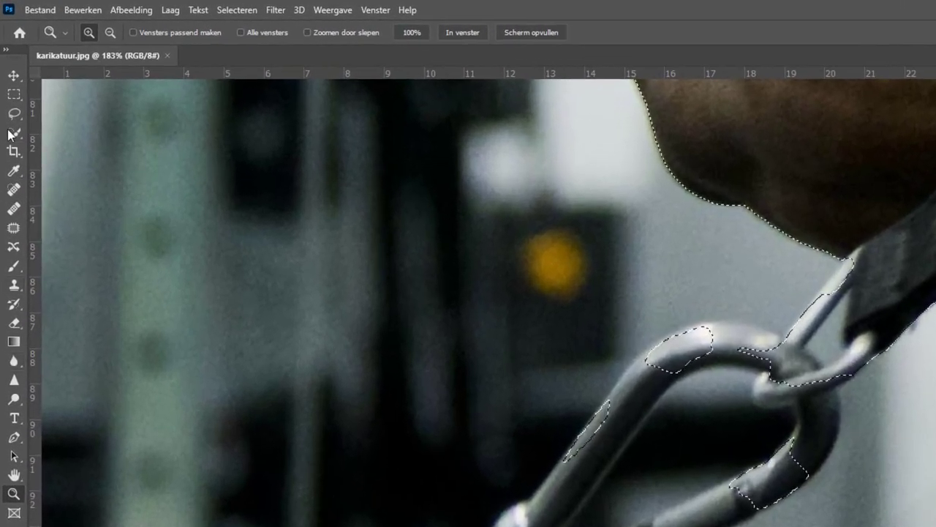
Add the lower-left carabiner and yellow ball to the selection, minus the carabiner's inner hole
click(11, 134)
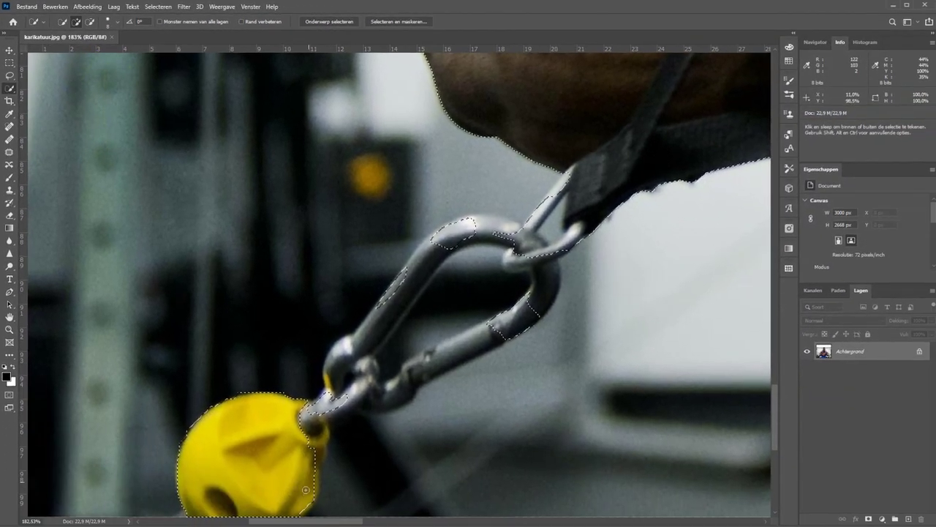
mouse_move(318, 444)
mouse_down()
mouse_move(414, 361)
mouse_move(461, 260)
mouse_move(421, 252)
mouse_up()
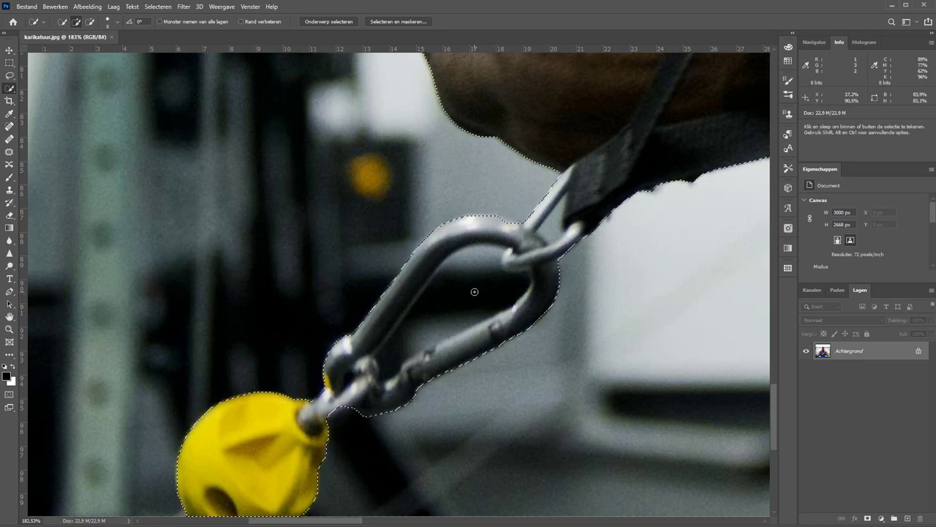
key(alt)
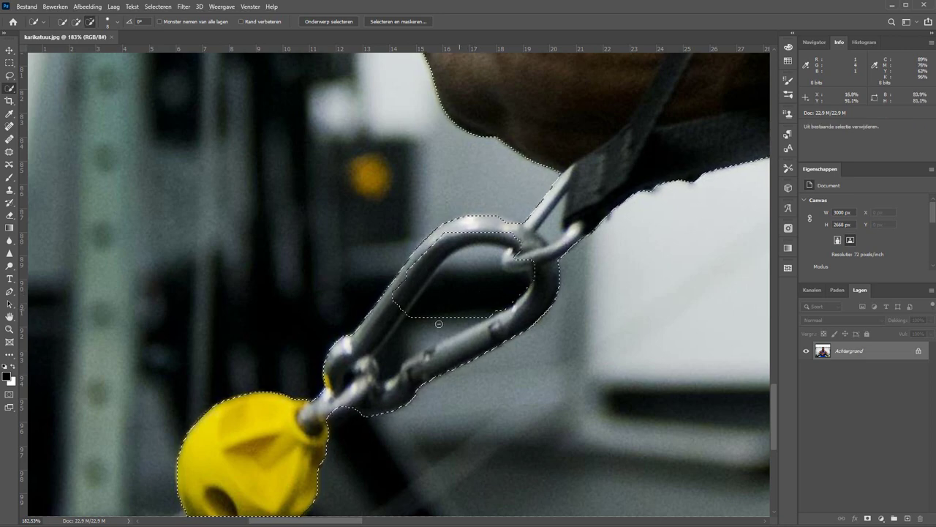
drag(468, 301, 385, 359)
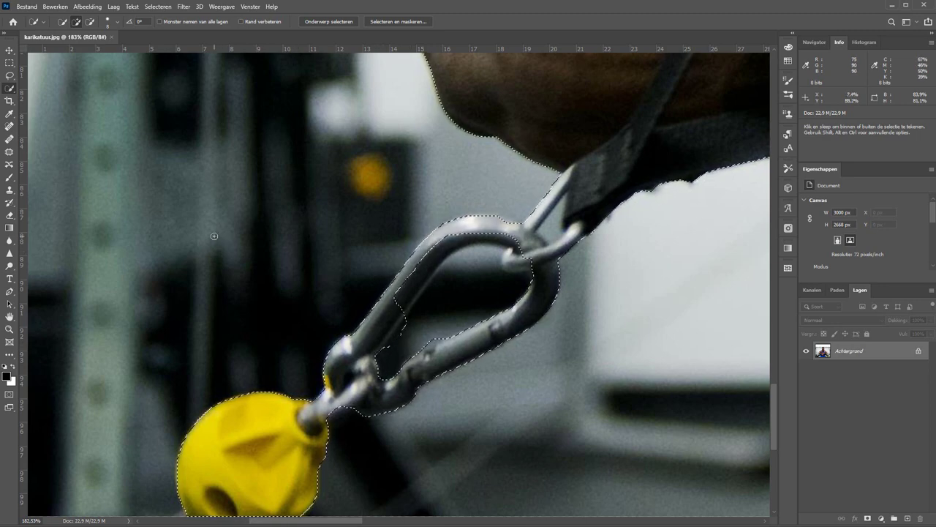
key(l)
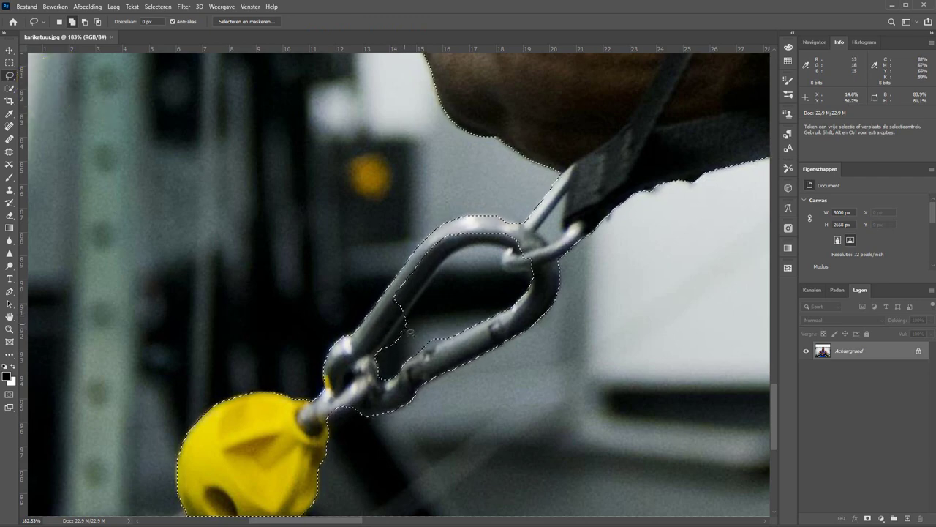
Tidy the selection around the carabiners and strap with small Lasso additions and subtractions
key(alt)
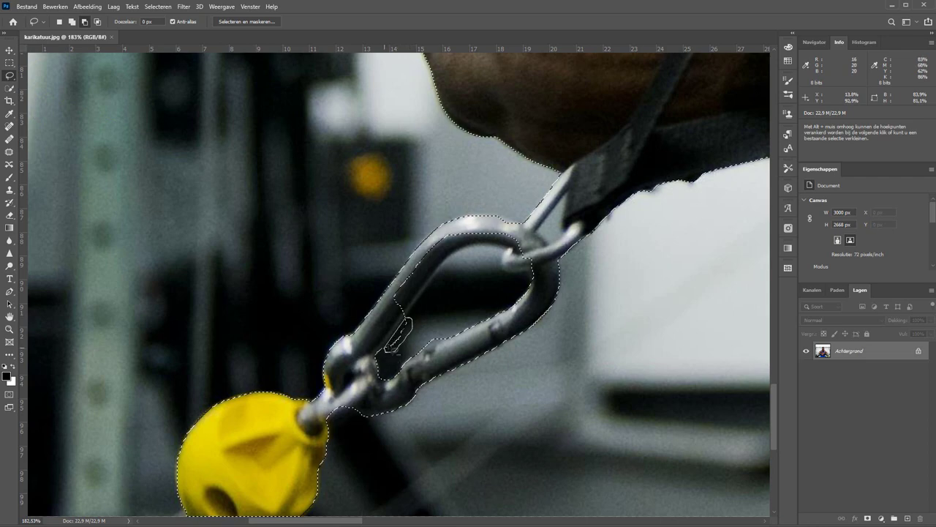
key(shift)
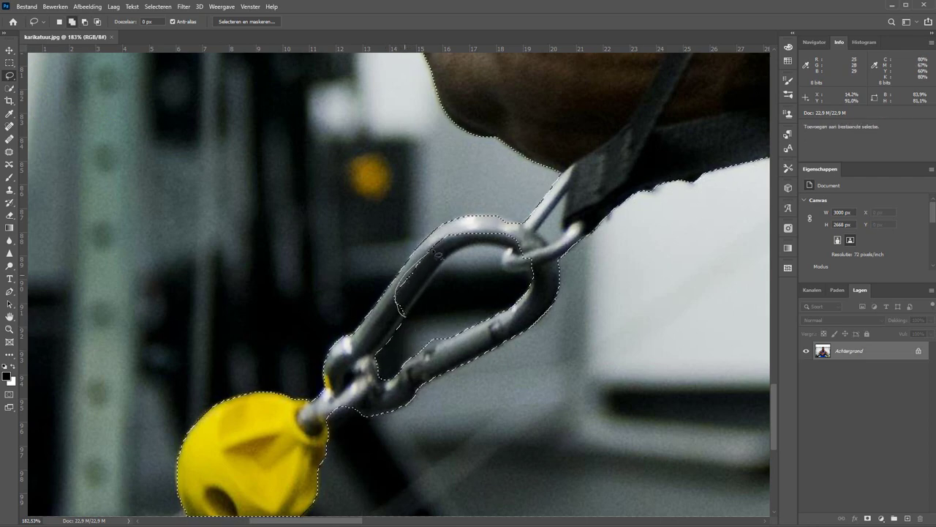
mouse_move(492, 238)
mouse_down()
mouse_move(474, 252)
mouse_move(428, 248)
mouse_up()
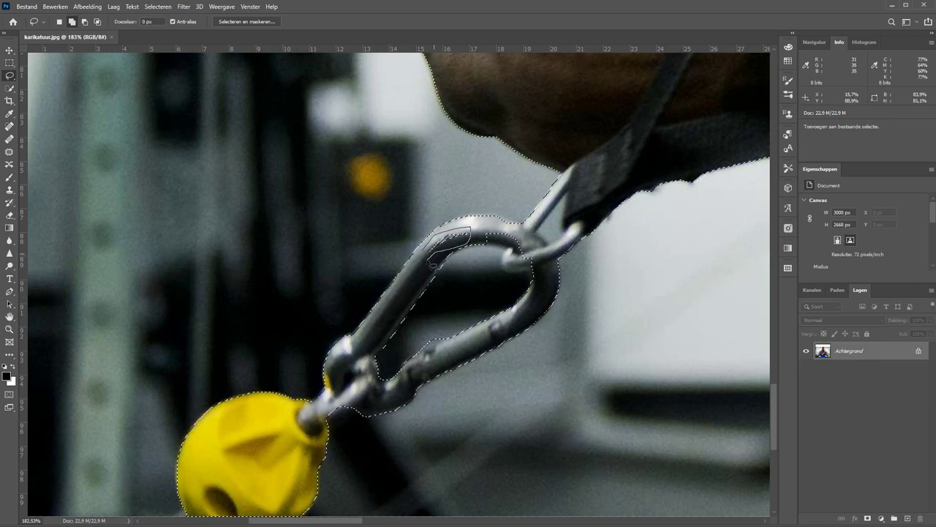
key(alt)
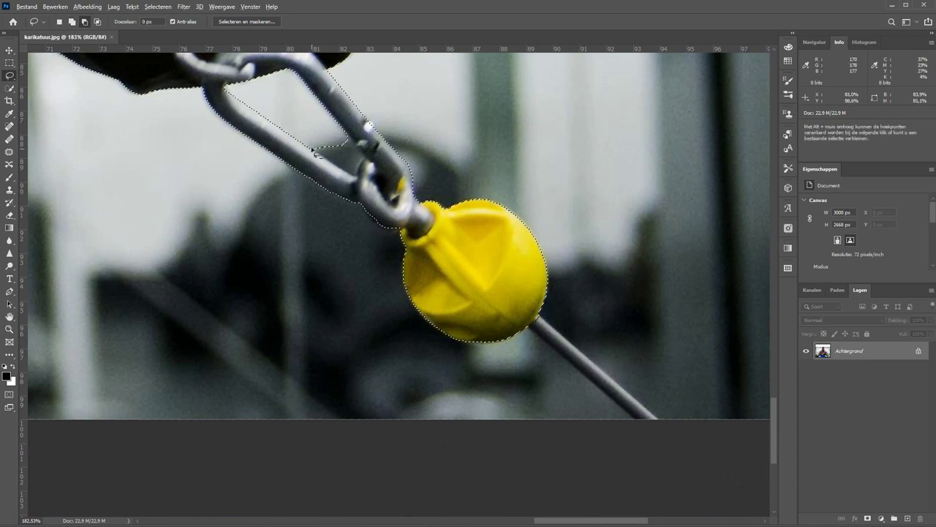
drag(363, 187, 545, 467)
drag(293, 146, 598, 417)
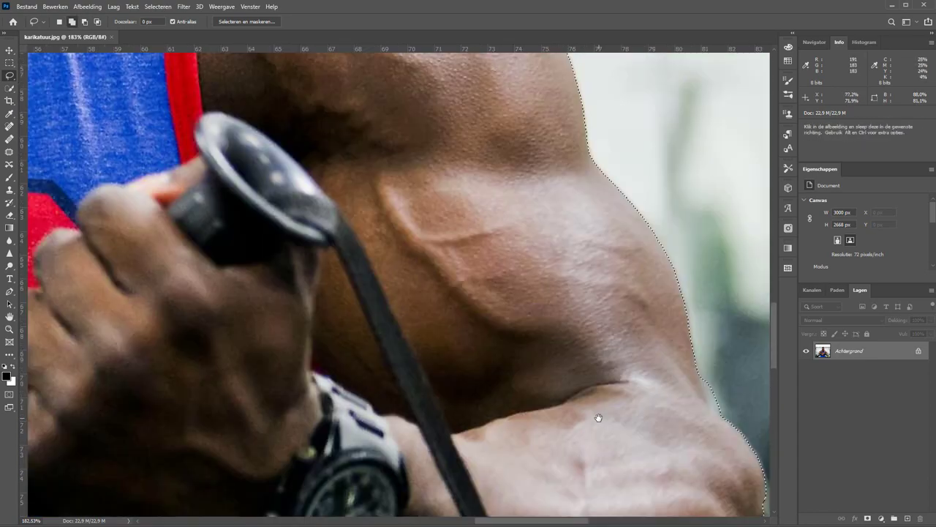
drag(219, 110, 512, 439)
drag(278, 219, 358, 297)
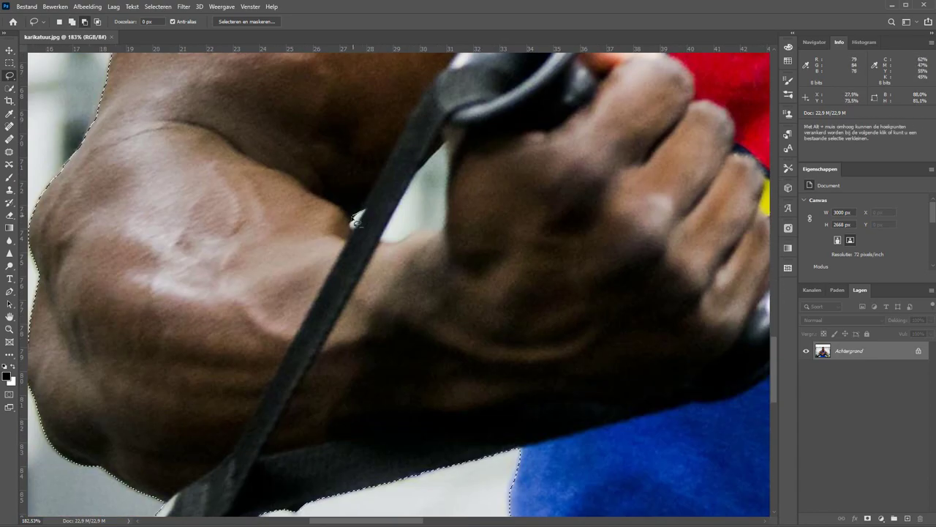
drag(354, 219, 388, 246)
key(ctrl+0)
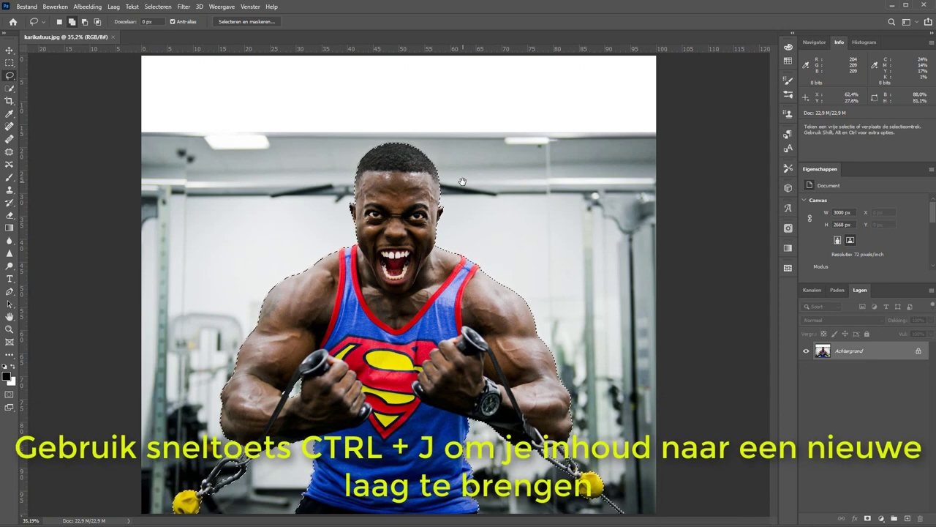
Copy the selected bodybuilder to Laag 1 and add a Verloop gradient fill layer
key(ctrl+j)
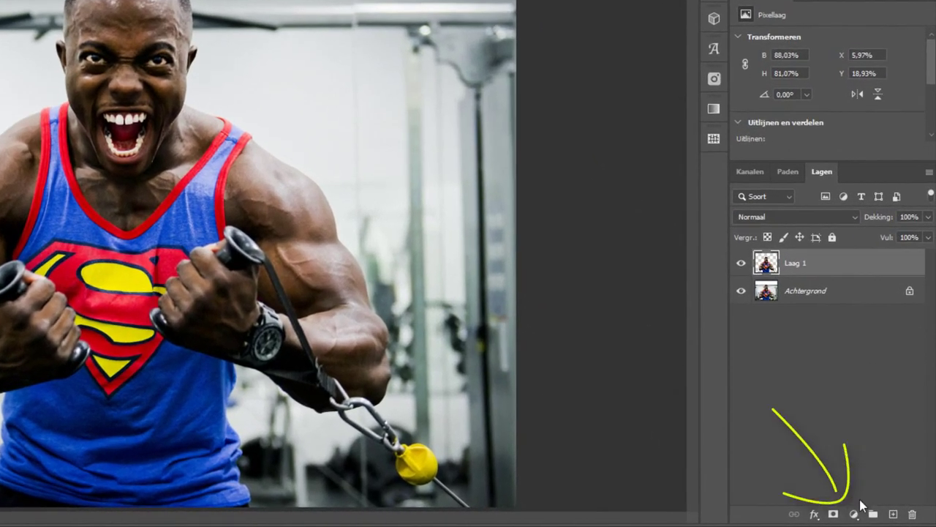
click(854, 513)
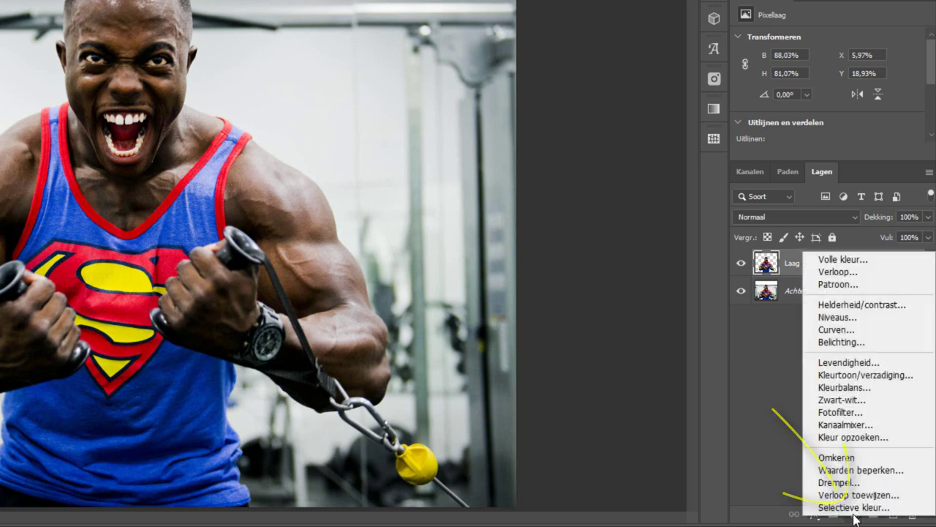
click(858, 273)
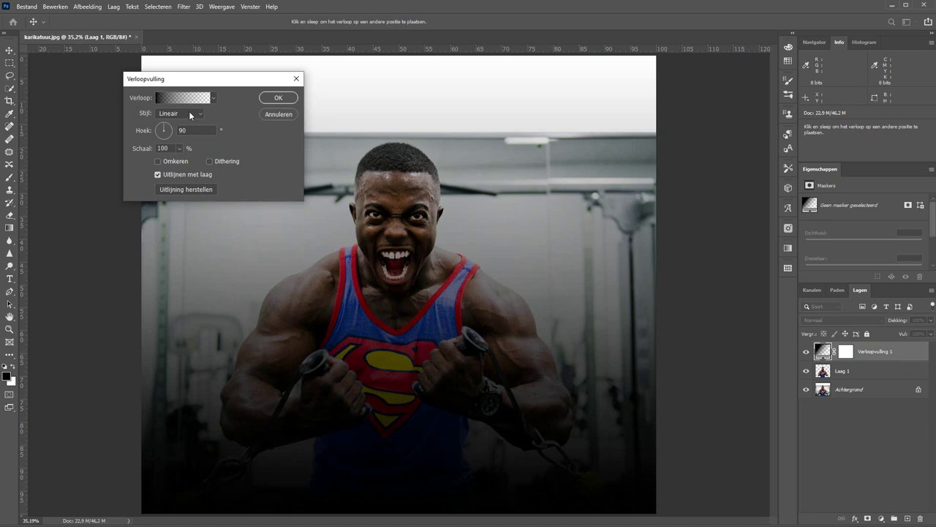
Make the gradient fill Radial, starting from the black-to-white foreground-to-background preset
click(189, 114)
click(175, 126)
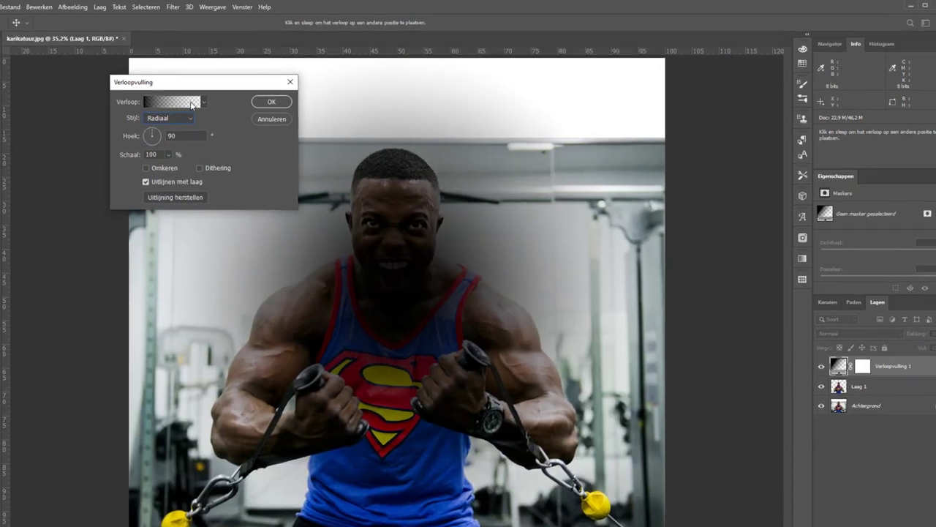
click(196, 100)
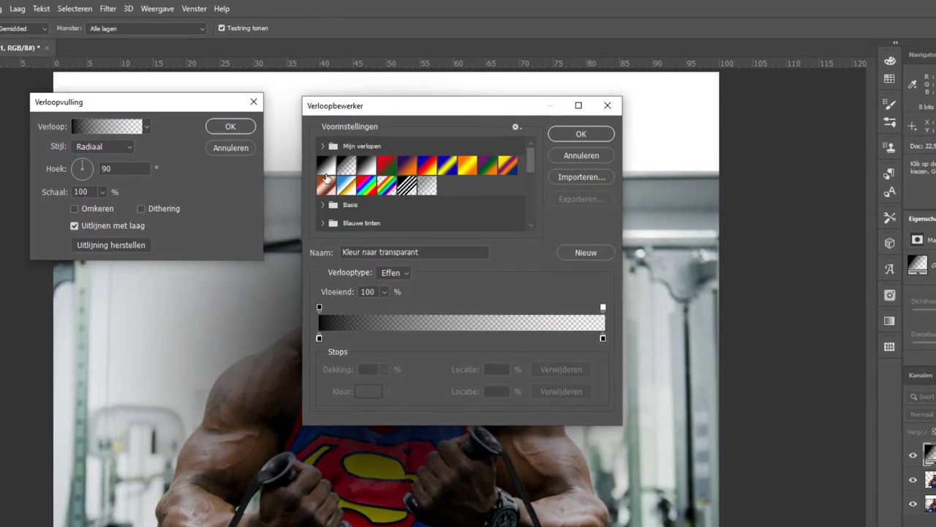
click(326, 166)
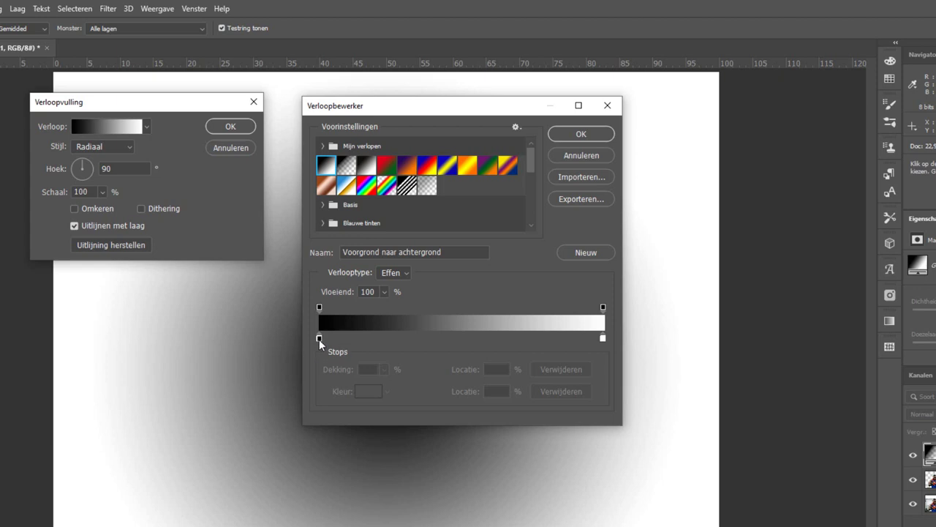
Set the gradient's left stop to white #ffffff and the right stop to blue #1168ab
click(319, 339)
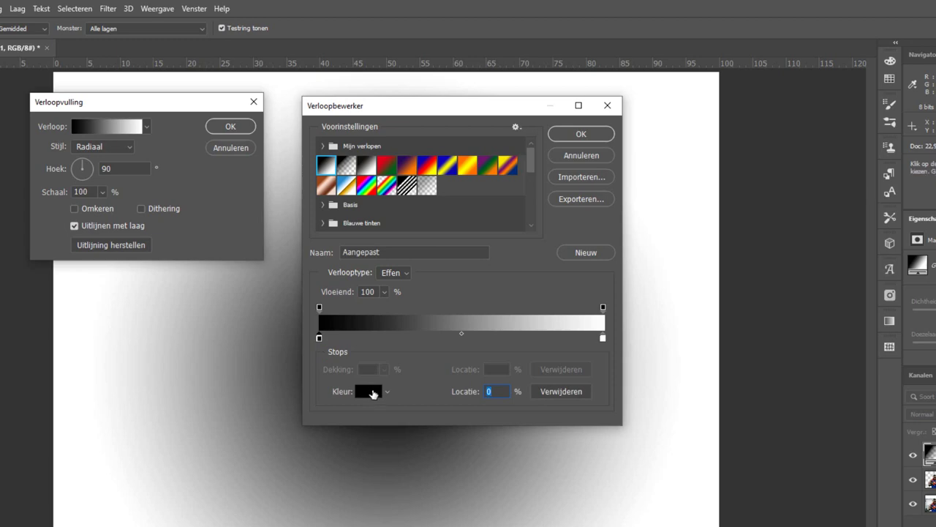
click(368, 391)
text(ffffff)
click(723, 223)
click(602, 338)
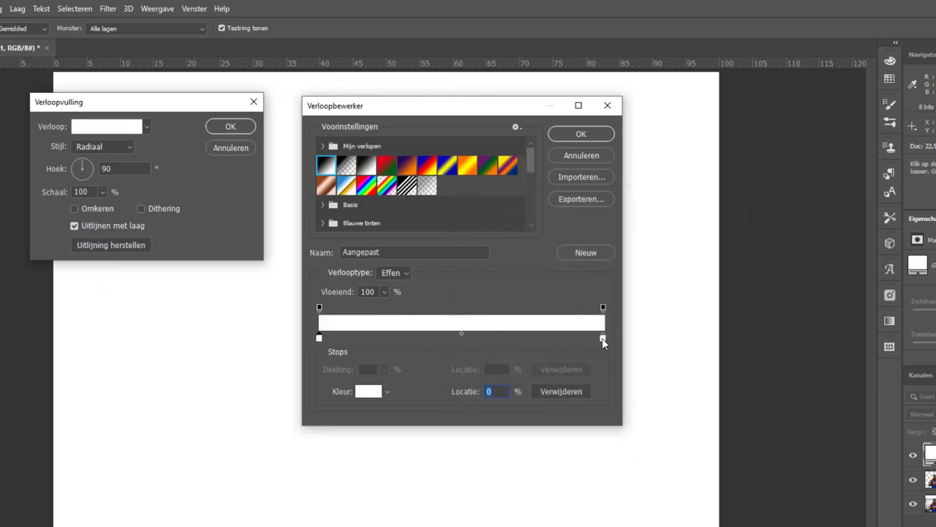
click(369, 391)
drag(636, 315, 635, 297)
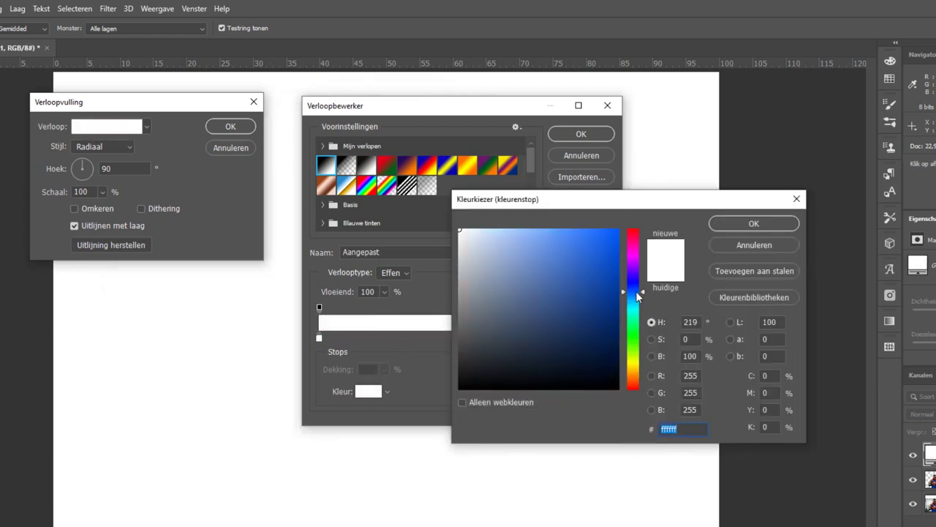
click(603, 282)
click(739, 223)
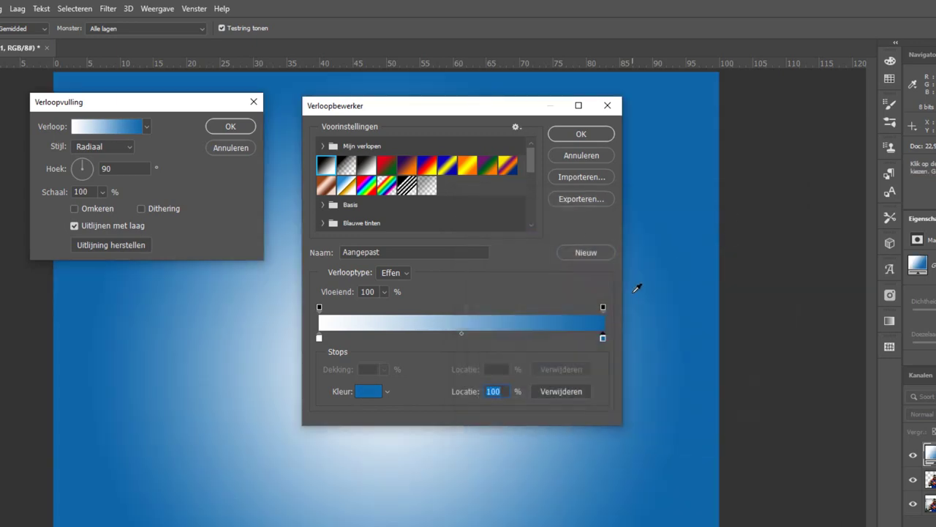
Move the gradient midpoint to 61% to widen the white centre and confirm
drag(511, 110, 809, 92)
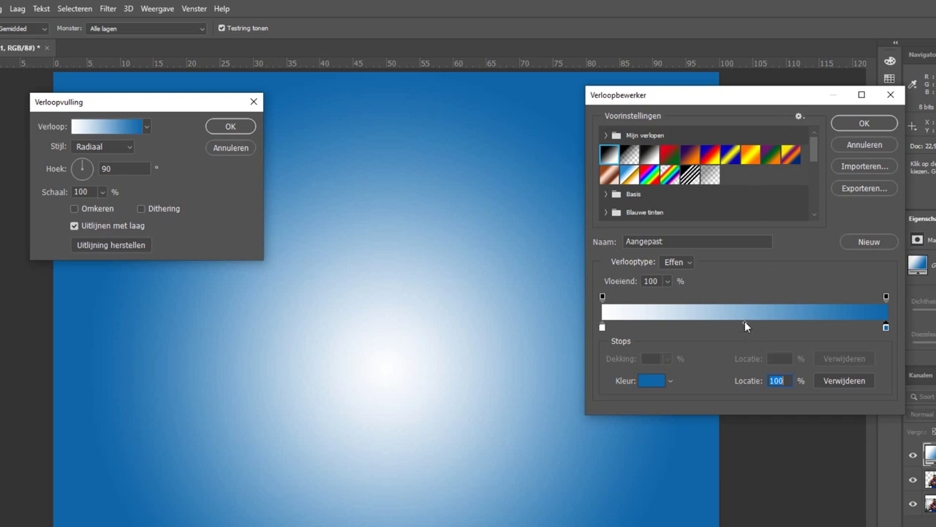
drag(745, 322, 793, 323)
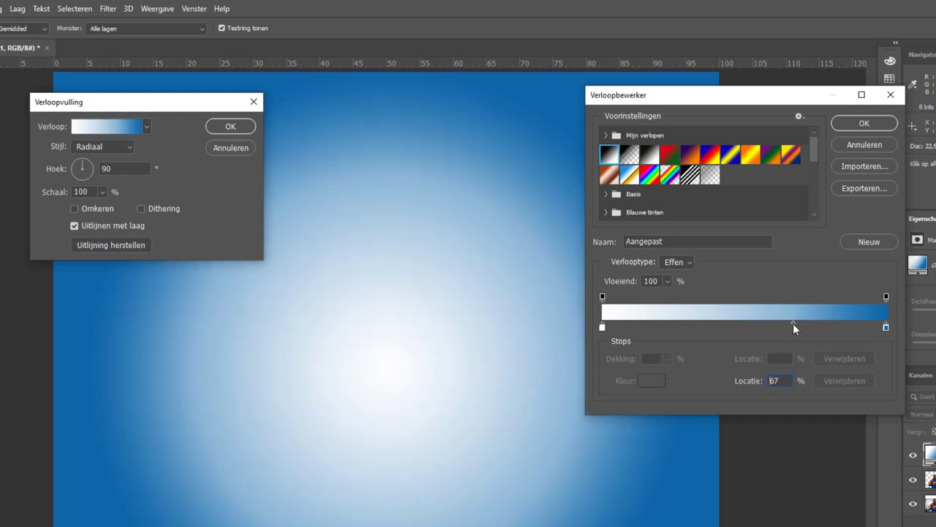
click(865, 123)
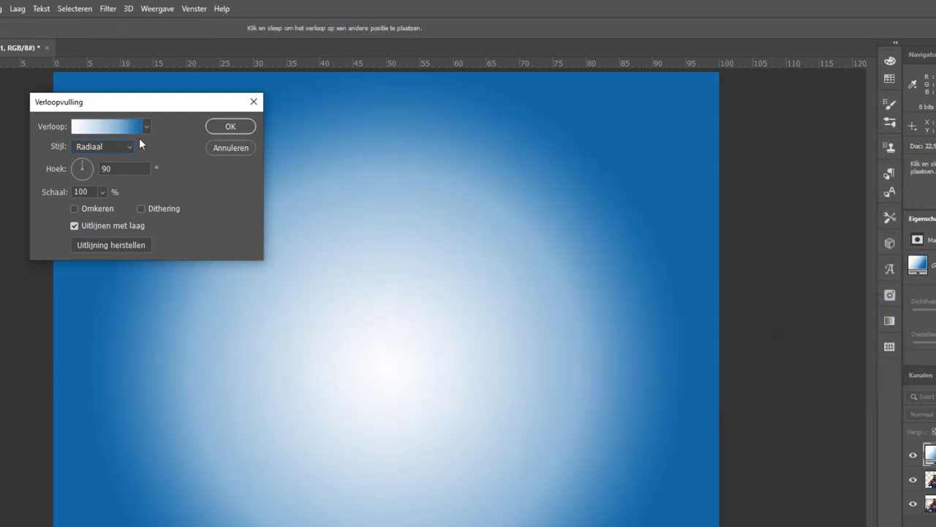
click(231, 127)
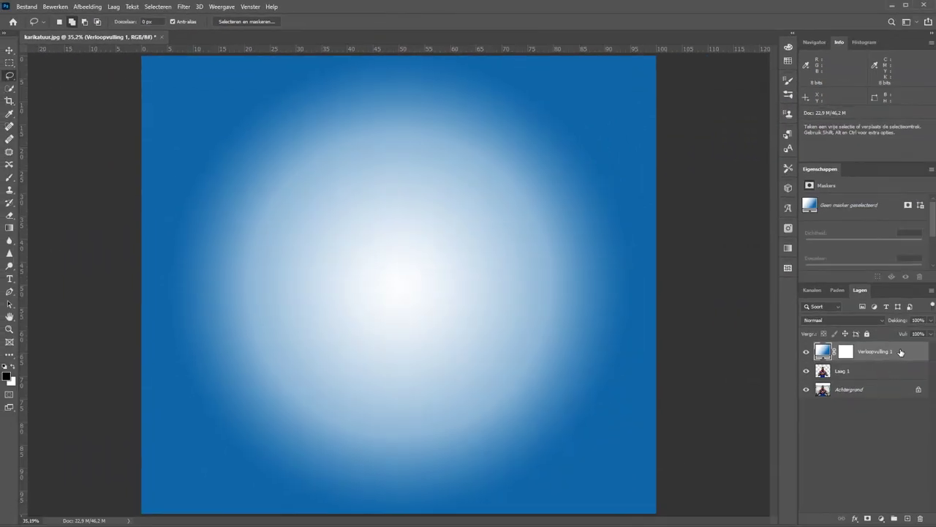
Move Verloopvulling 1 below Laag 1 and load Laag 1's outline as a selection
drag(901, 353, 901, 379)
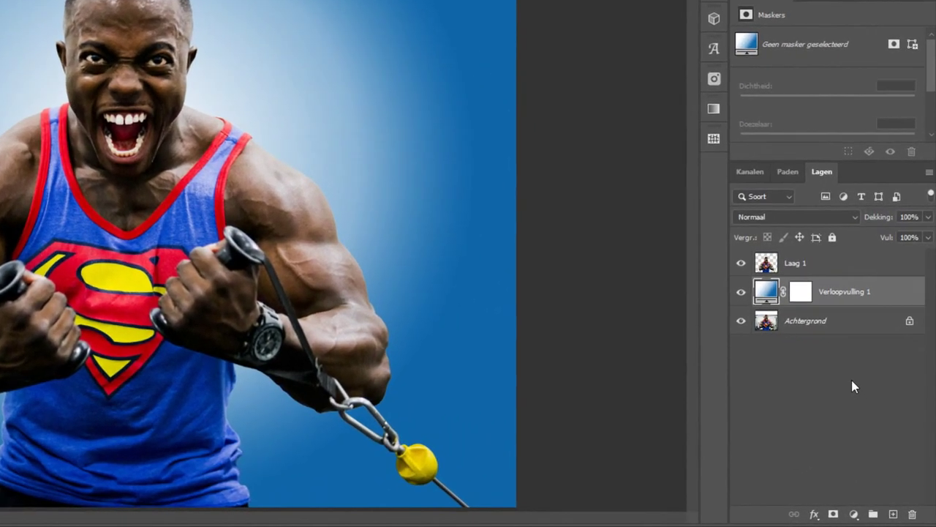
drag(764, 293, 768, 265)
ctrl+click(767, 264)
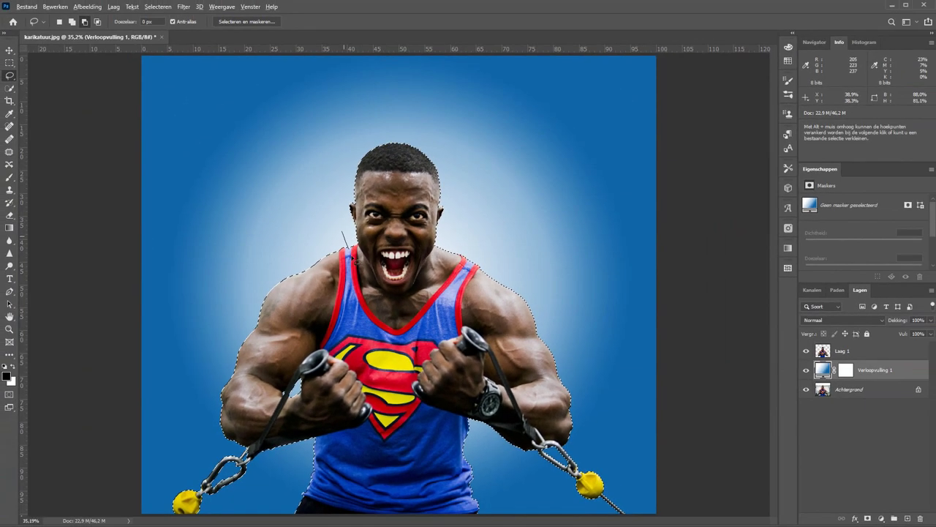
Lasso-subtract the shoulders, chest and area below the jaw so only the head stays selected
mouse_move(342, 232)
mouse_down()
mouse_move(423, 307)
mouse_move(233, 307)
mouse_up()
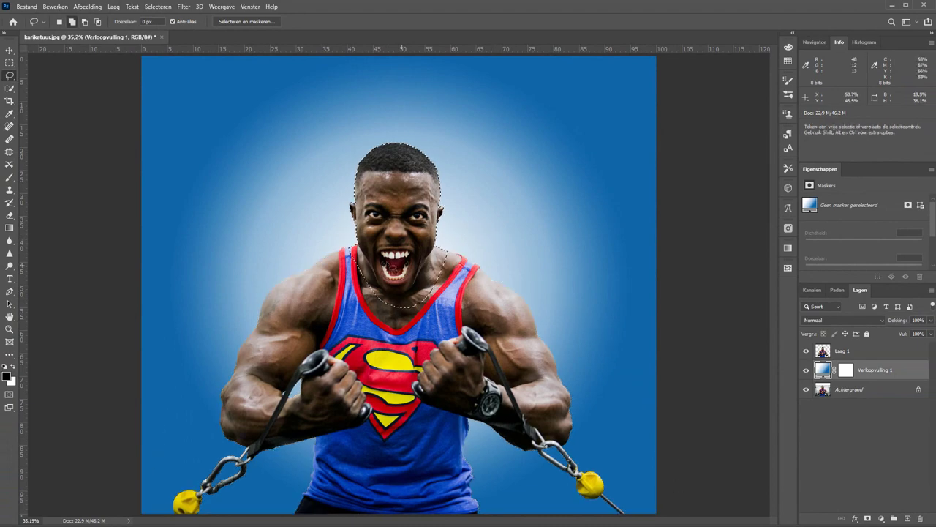
scroll(406, 273, up, 5)
mouse_move(191, 126)
mouse_down()
mouse_move(322, 326)
mouse_move(382, 348)
mouse_move(423, 330)
mouse_move(497, 183)
mouse_move(521, 160)
mouse_move(679, 178)
mouse_move(92, 105)
mouse_move(198, 126)
mouse_up()
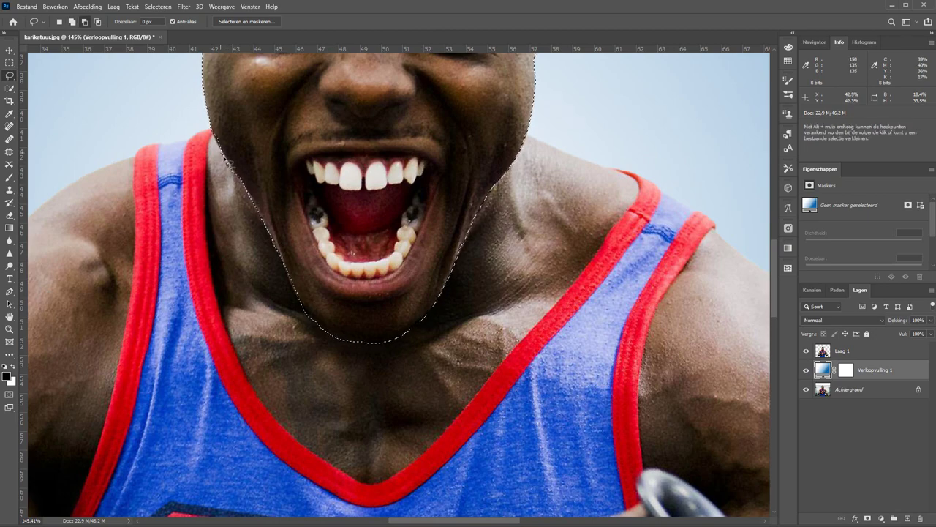
scroll(443, 280, down, 3)
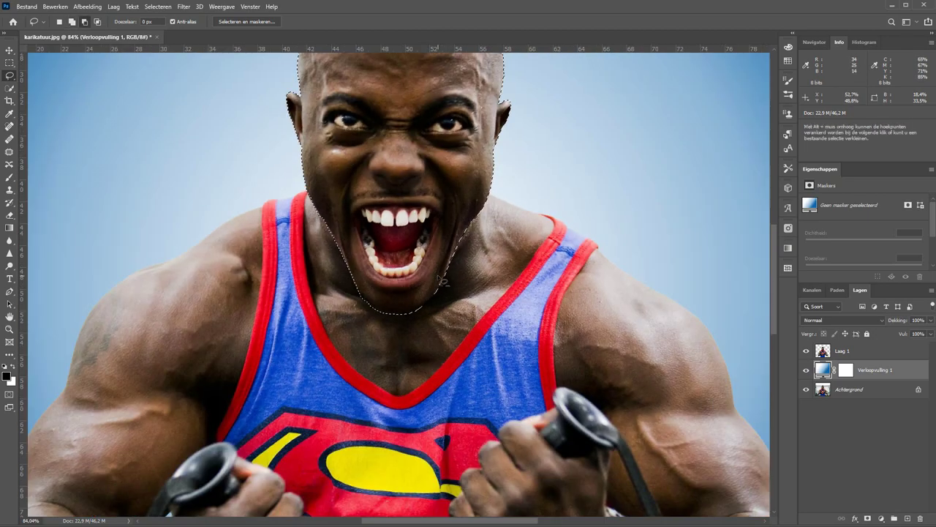
scroll(309, 194, up, 8)
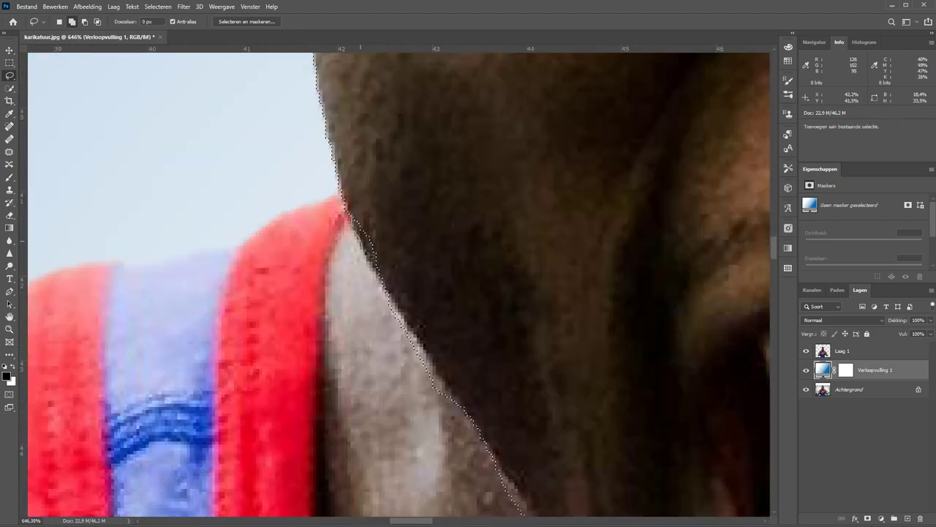
scroll(330, 310, down, 5)
scroll(330, 310, right, 4)
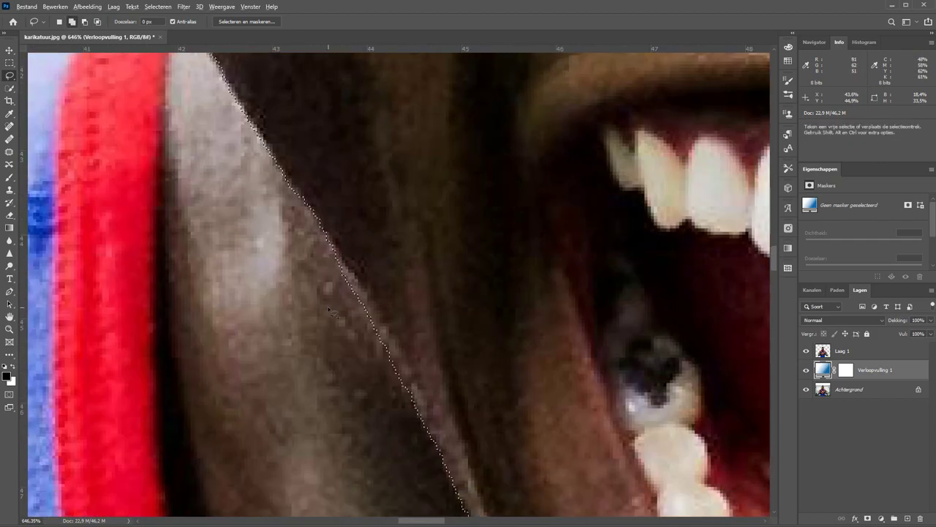
scroll(330, 310, down, 5)
scroll(336, 293, down, 3)
scroll(344, 269, down, 2)
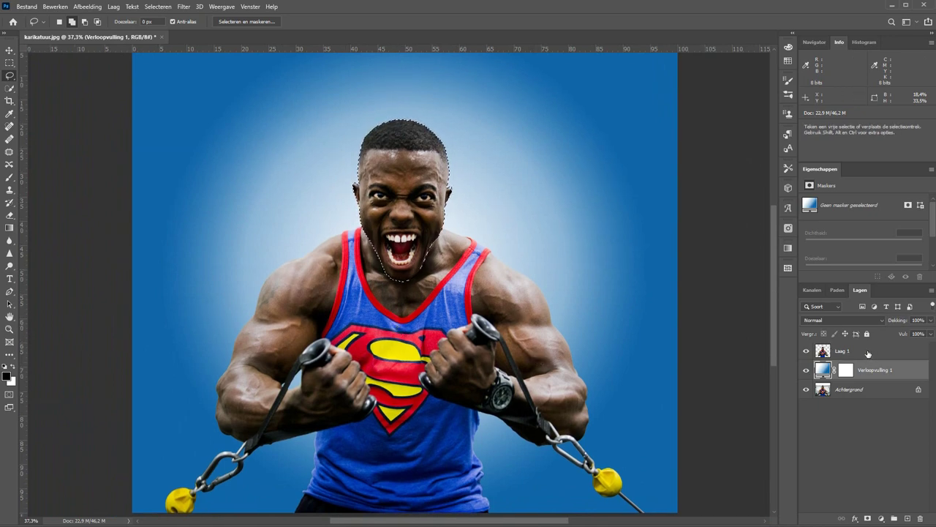
click(868, 354)
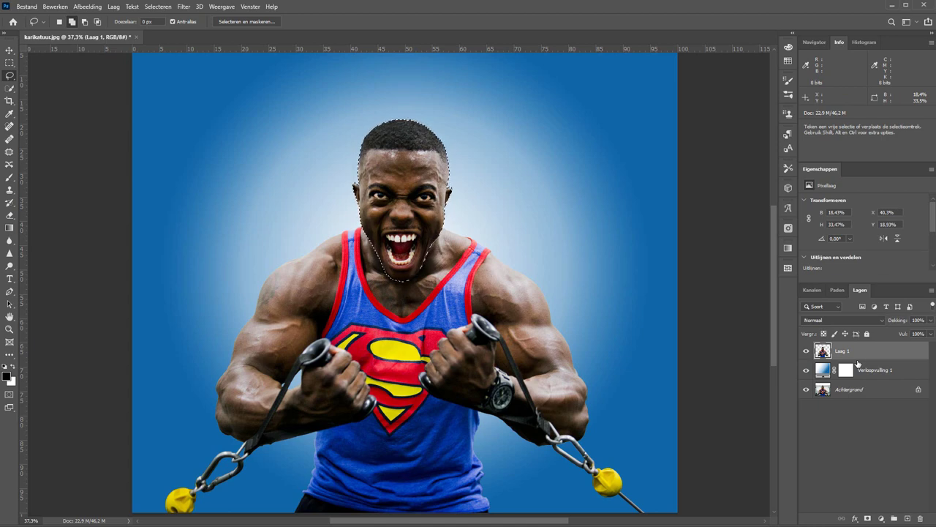
Copy the head to Laag 2 and convert both Laag 2 and Laag 1 to smart objects
key(ctrl+j)
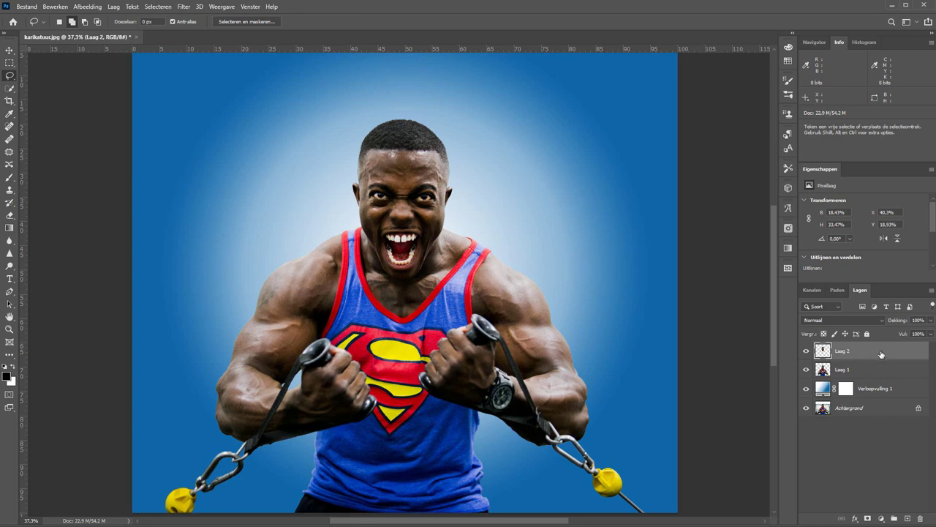
right_click(863, 354)
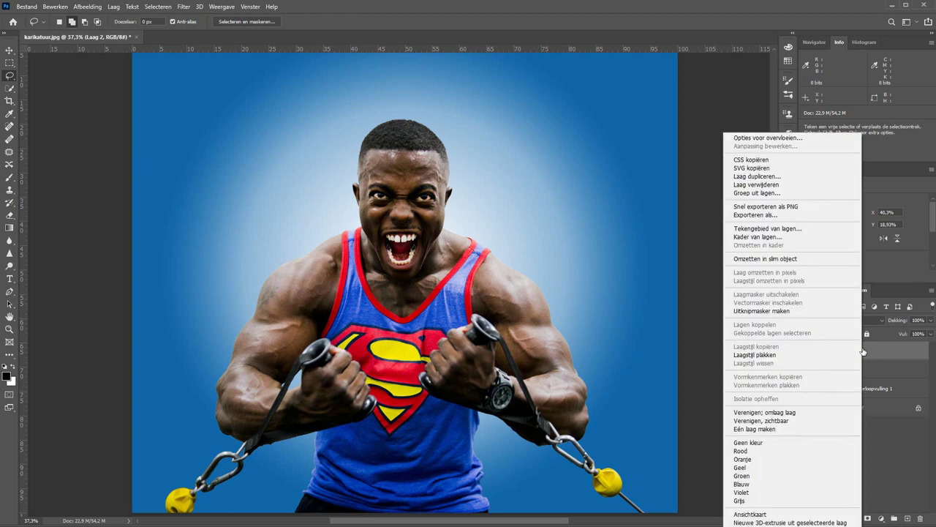
click(773, 259)
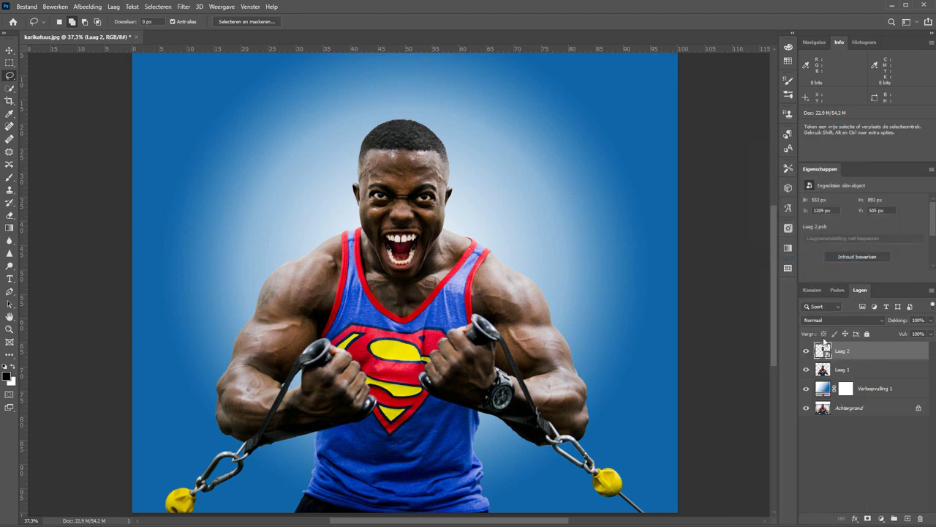
right_click(876, 374)
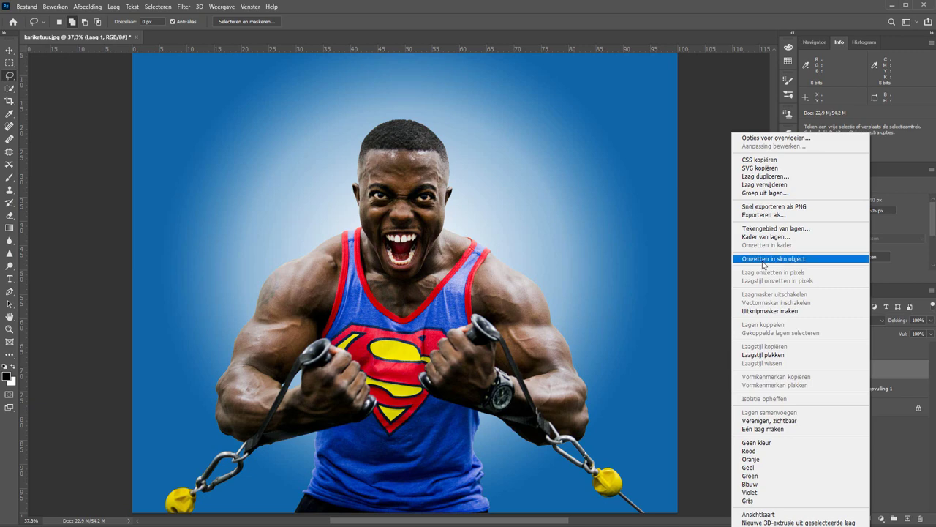
click(763, 260)
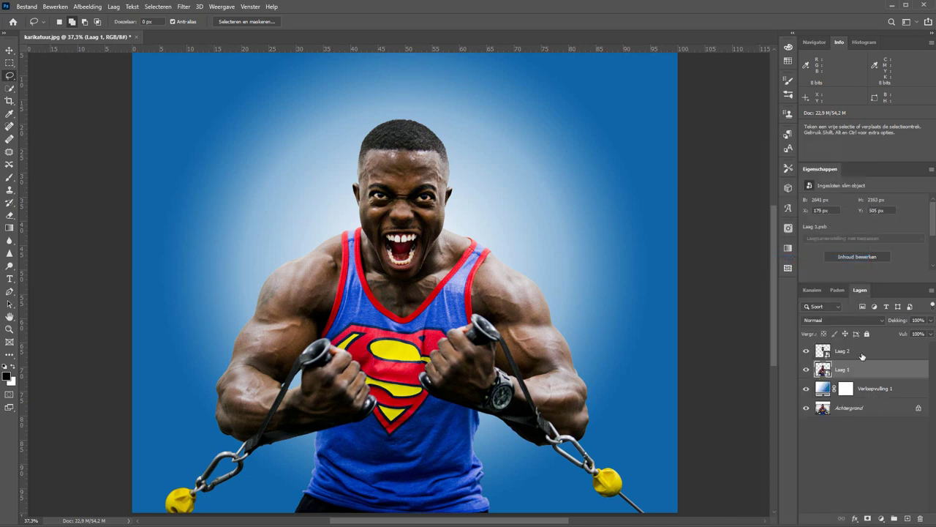
click(861, 356)
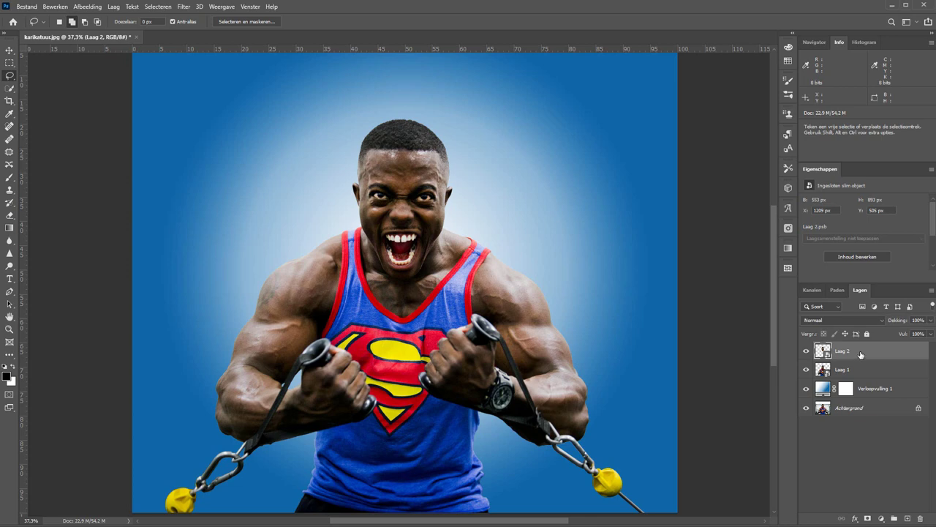
Scale the Laag 2 head to about 150% around a pivot above the mouth, then compare
click(10, 51)
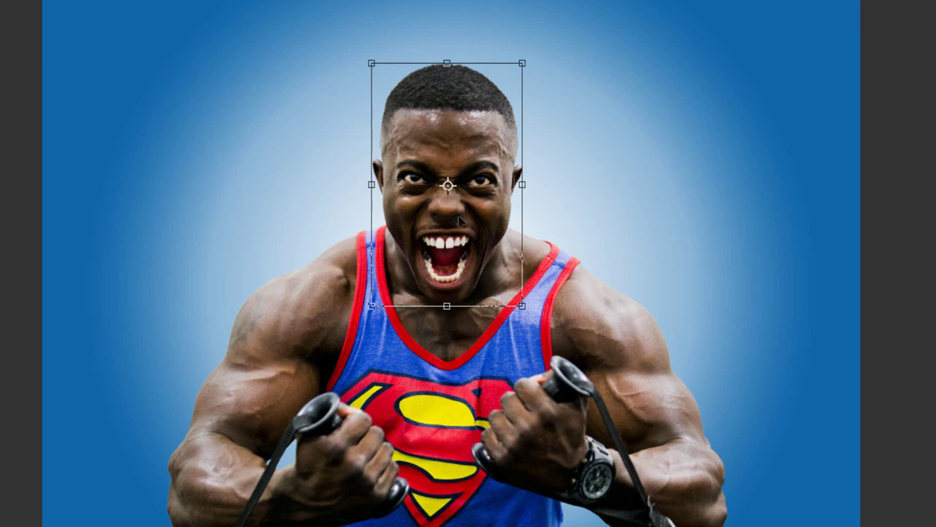
drag(447, 186, 446, 225)
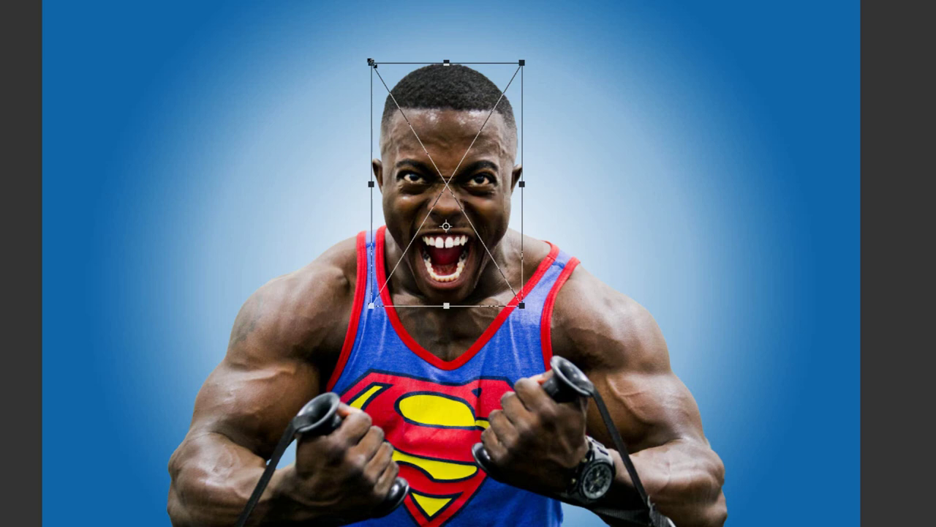
mouse_move(371, 64)
mouse_down()
mouse_move(327, 24)
mouse_move(315, 35)
mouse_move(339, 33)
mouse_move(259, 35)
mouse_up()
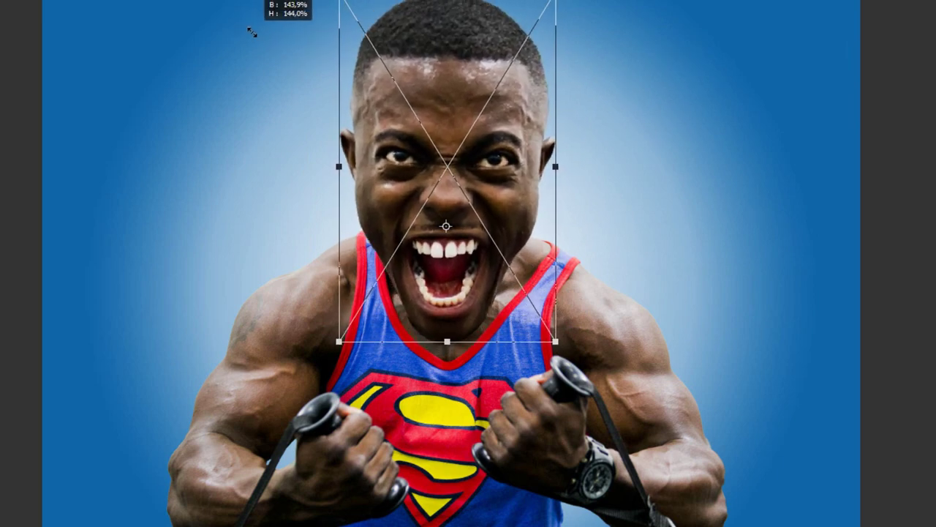
drag(259, 35, 242, 24)
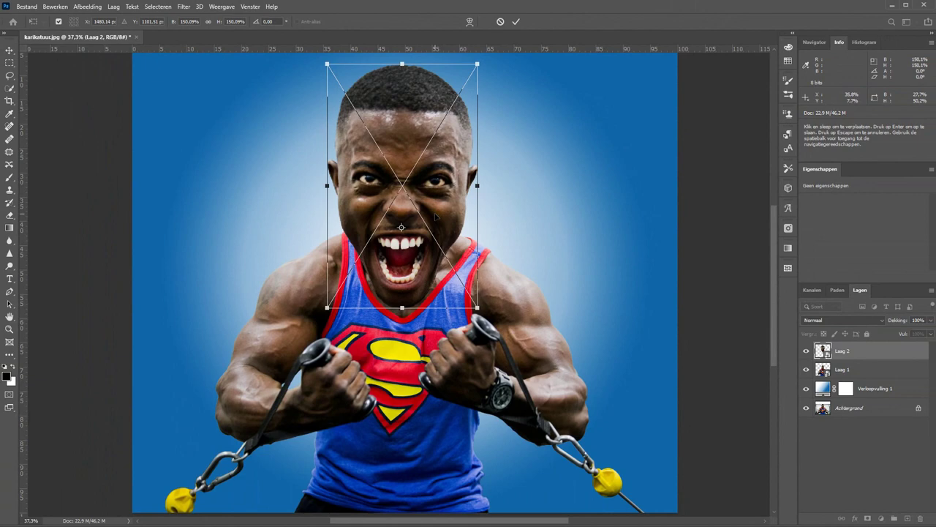
key(Return)
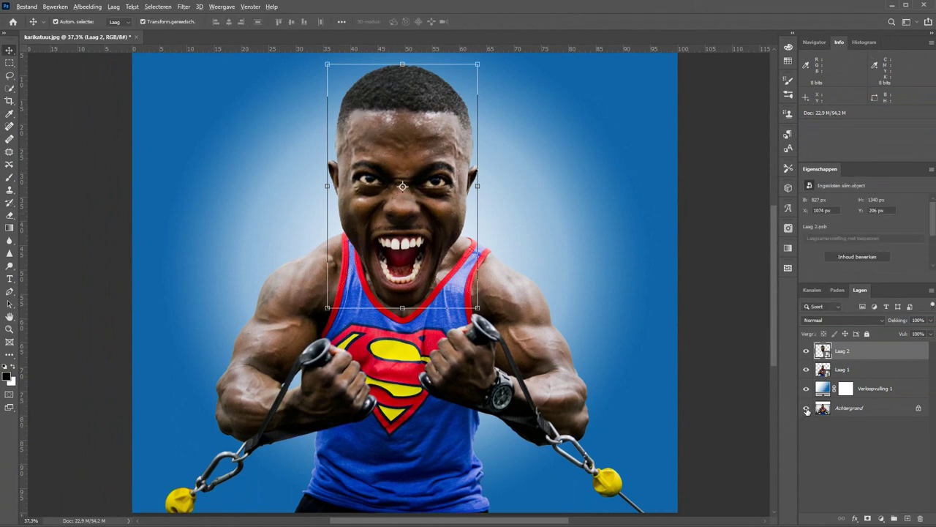
alt+click(807, 408)
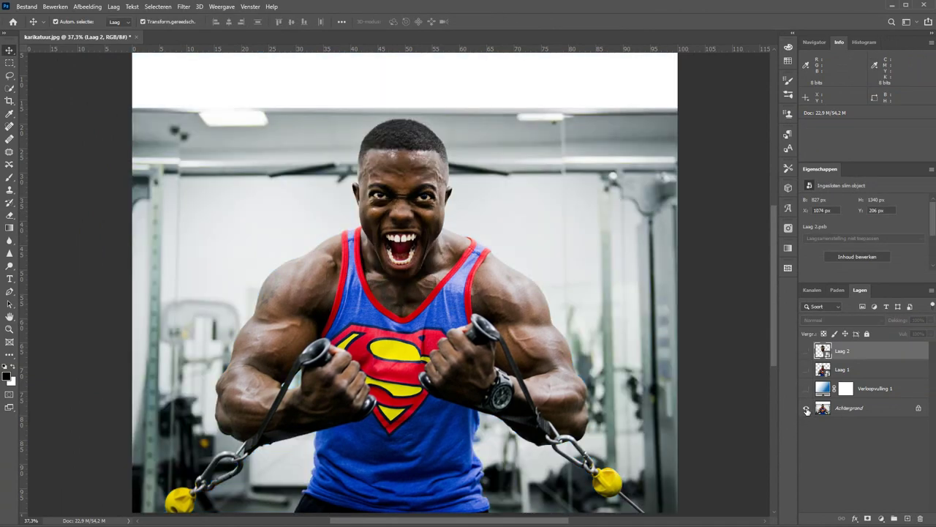
alt+click(807, 408)
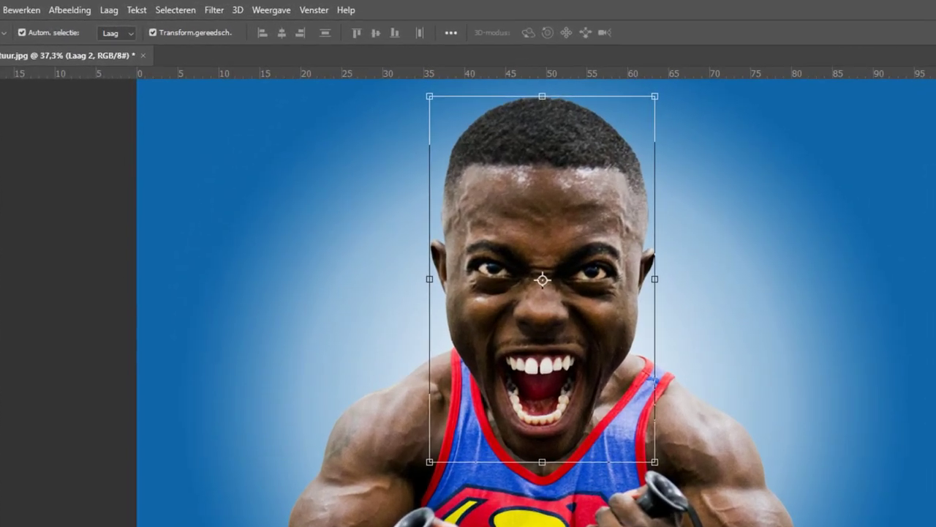
In the Uitvloeien (Liquify) filter, bloat both eyes with the Bloat tool at speed 31
click(213, 11)
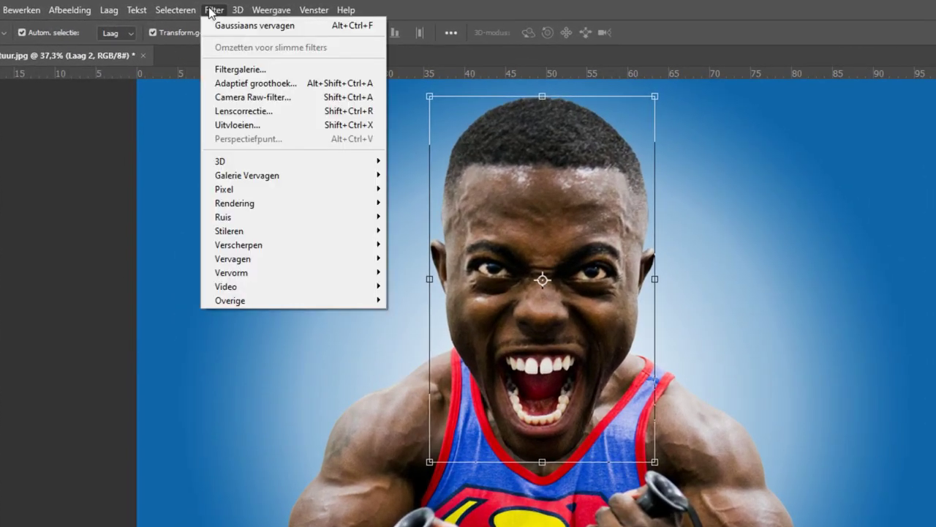
click(252, 125)
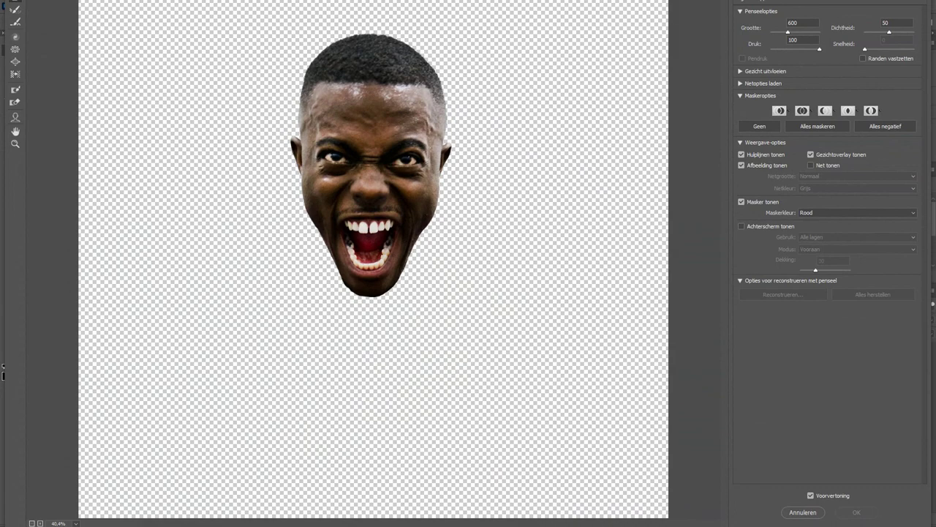
scroll(375, 156, up, 3)
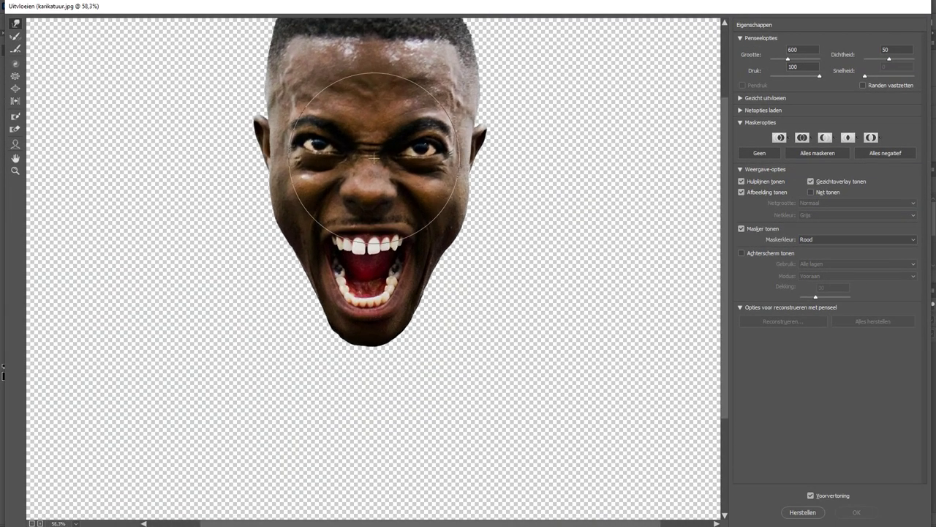
drag(374, 156, 374, 242)
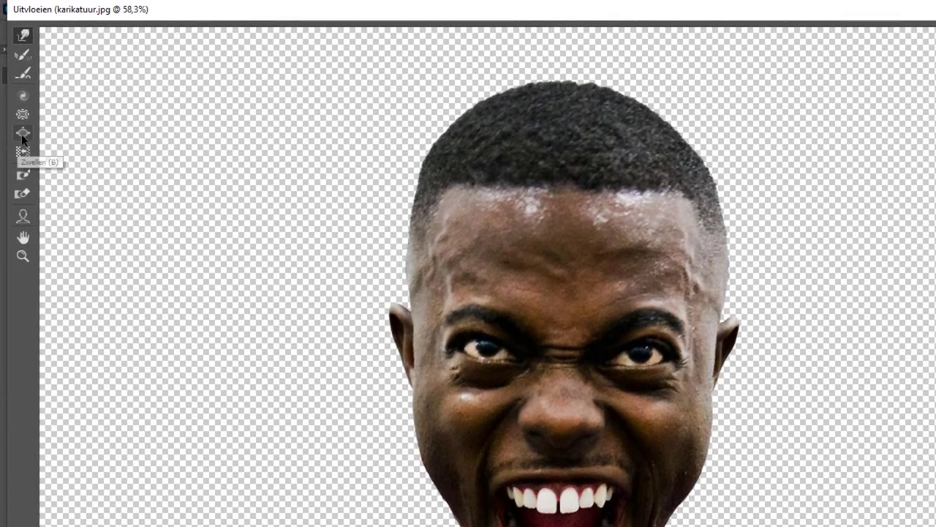
click(23, 137)
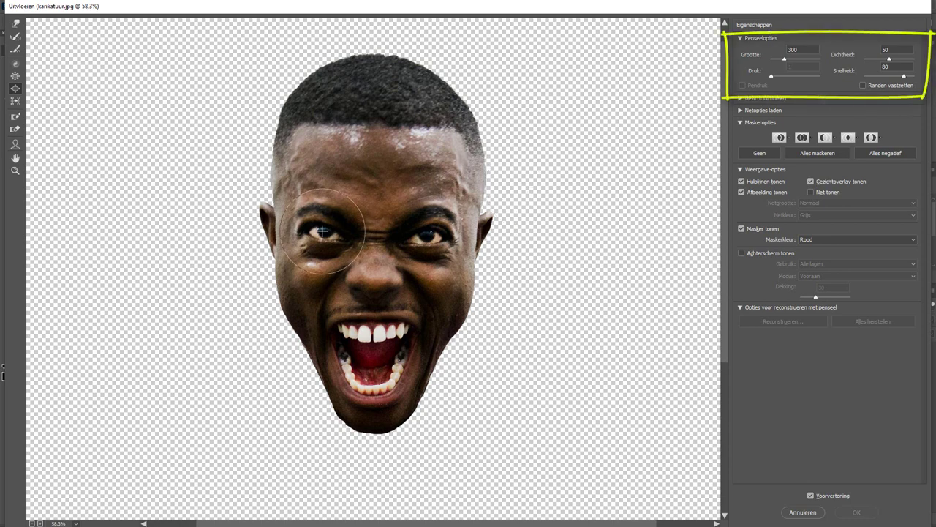
click(428, 234)
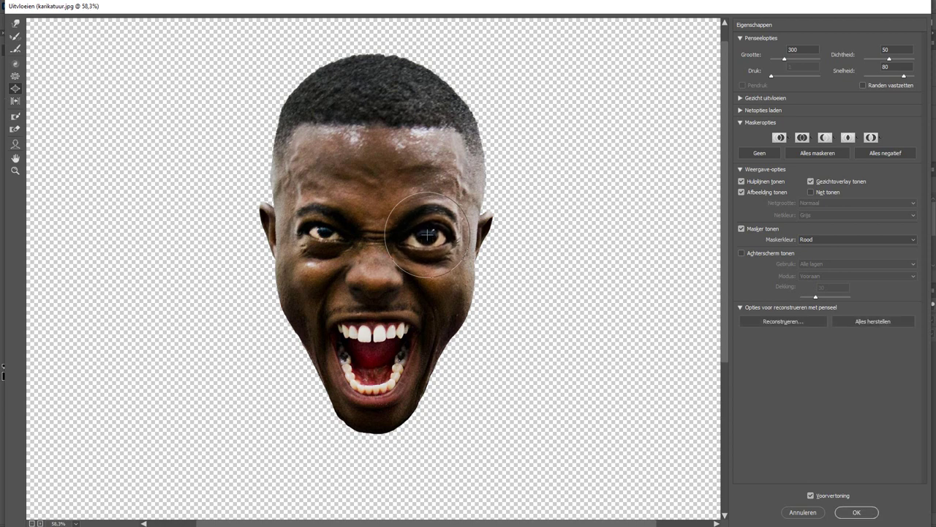
key(ctrl+z)
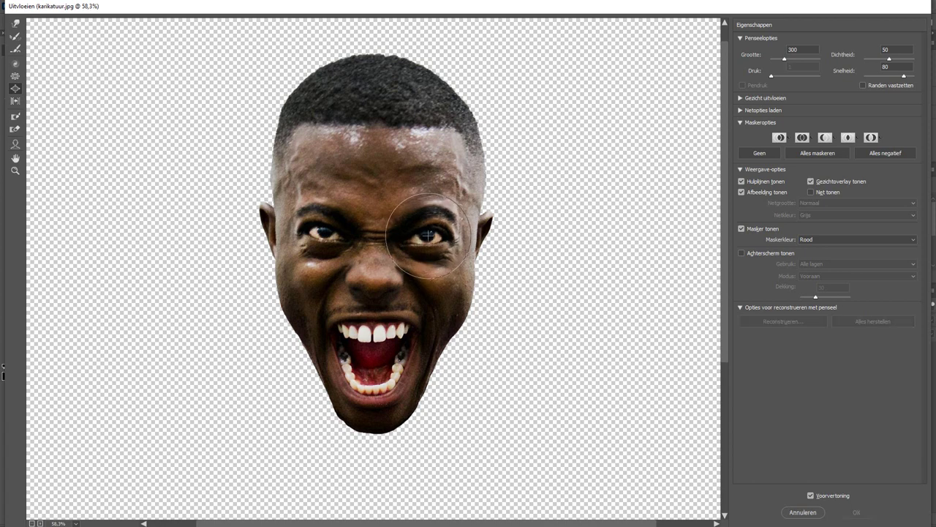
click(880, 77)
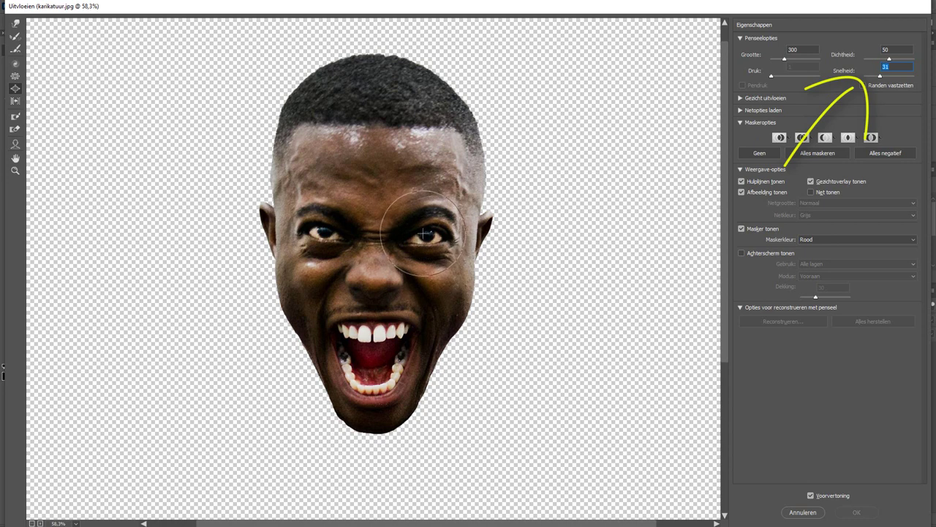
drag(426, 233, 428, 234)
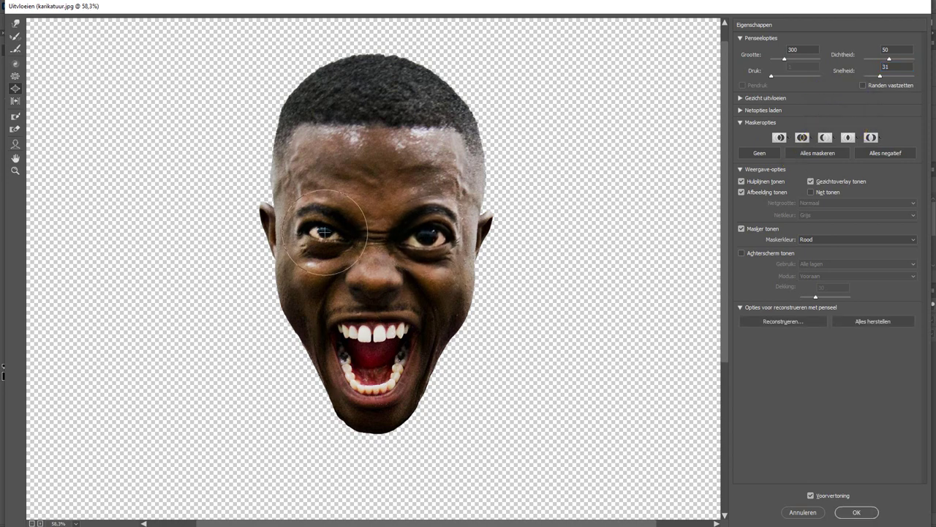
drag(322, 233, 323, 232)
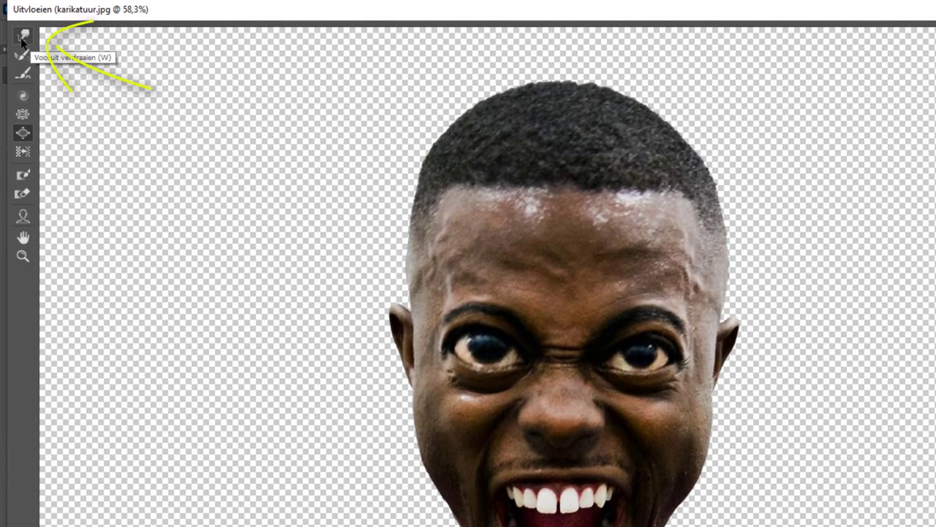
Forward-warp the head: push the right jaw outward, pull the chin down, raise the hair top, and apply
click(24, 35)
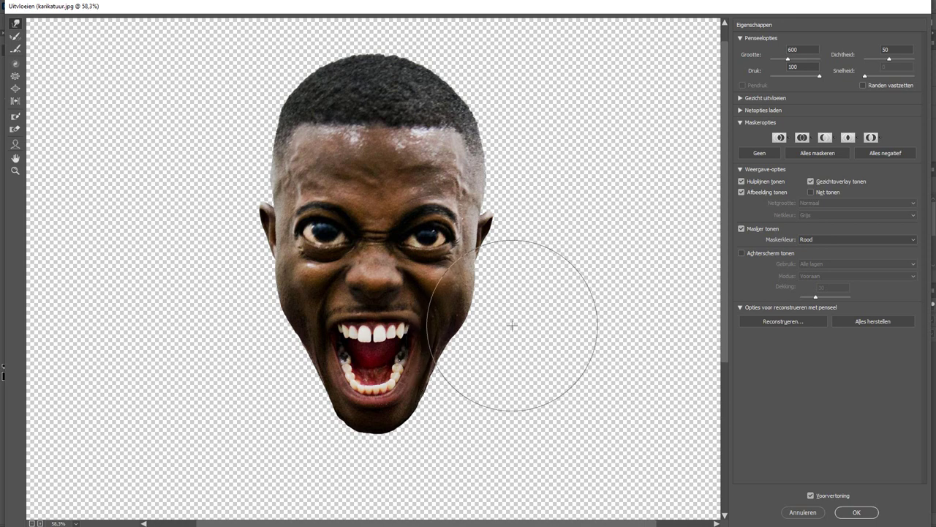
key(bracketleft)
key(bracketleft)
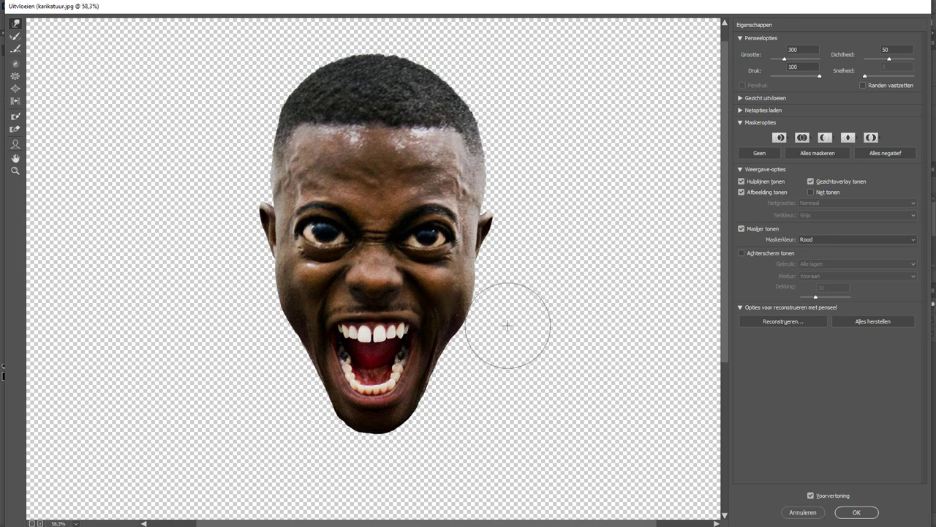
key(bracketright)
key(bracketleft)
key(bracketleft)
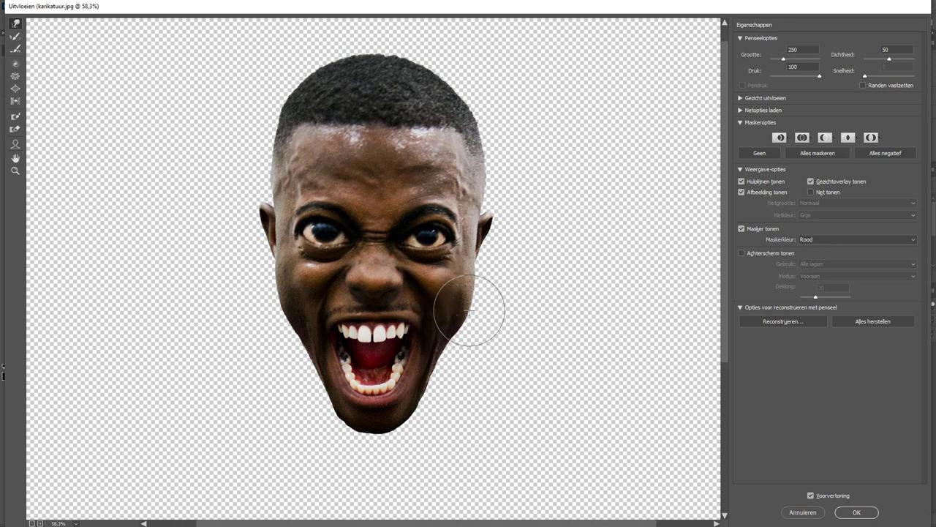
mouse_move(468, 310)
mouse_down()
mouse_move(459, 335)
mouse_move(485, 271)
mouse_move(479, 277)
mouse_up()
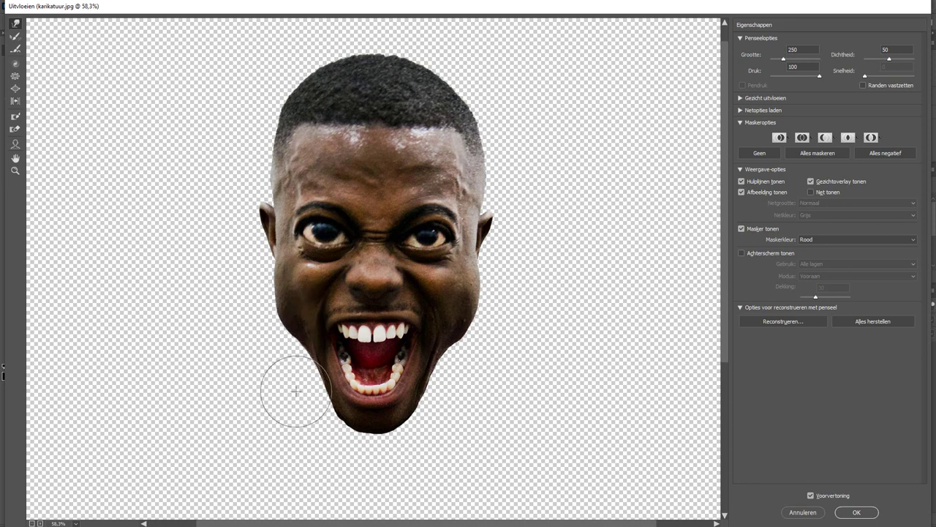
key(bracketright)
key(bracketright)
key(bracketright)
drag(380, 417, 372, 429)
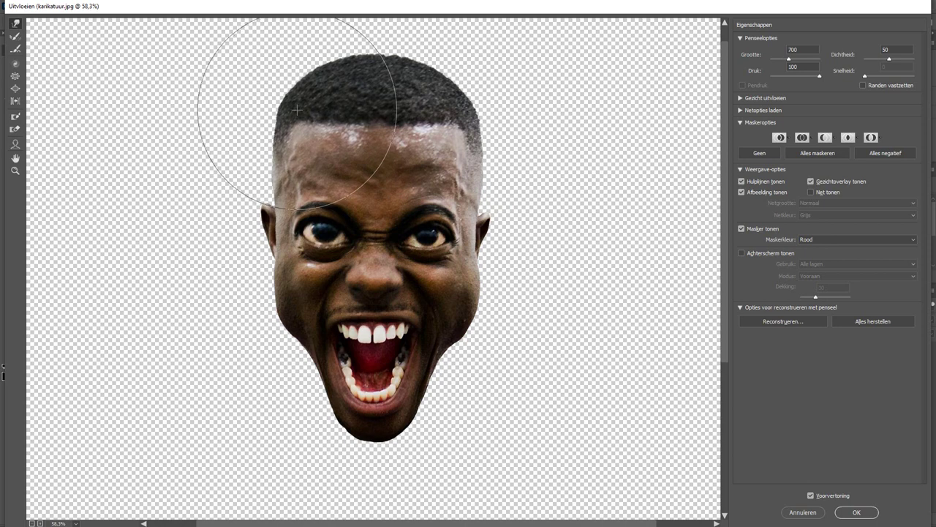
mouse_move(329, 86)
mouse_down()
mouse_move(400, 68)
mouse_move(402, 22)
mouse_up()
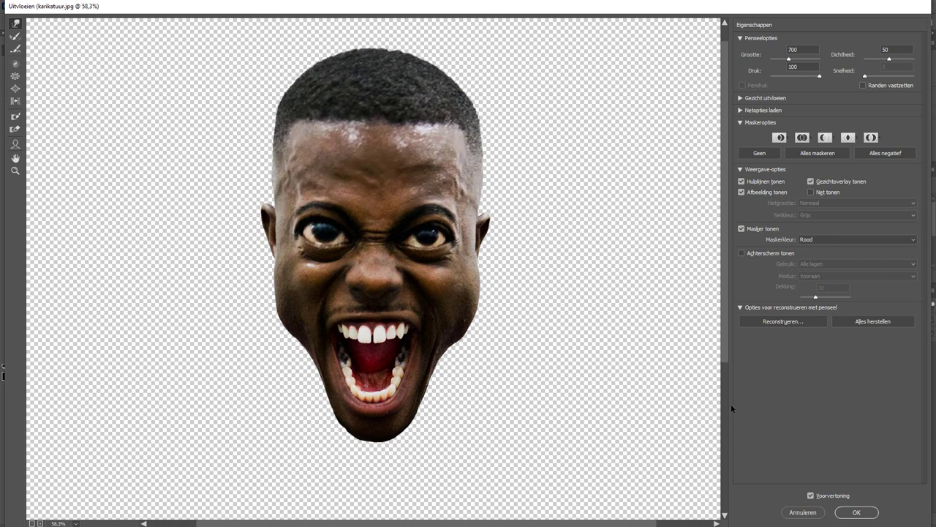
click(856, 512)
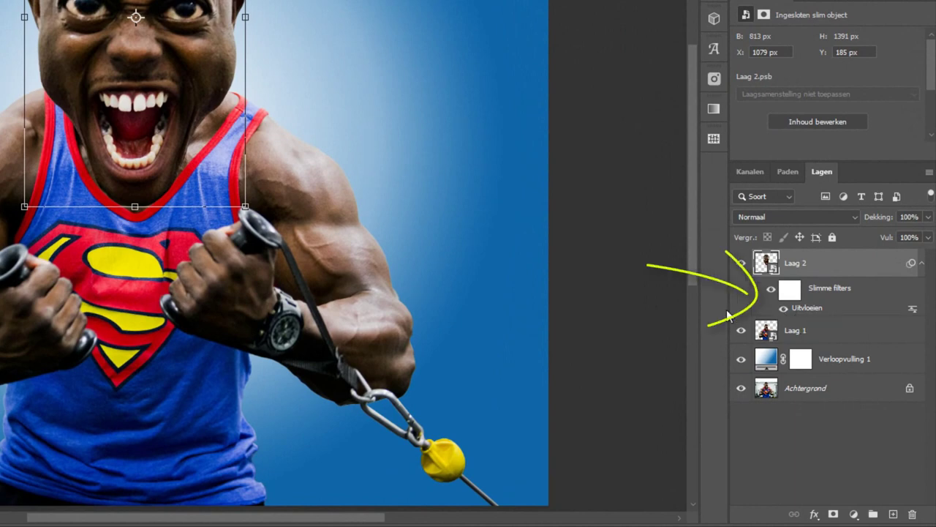
click(783, 310)
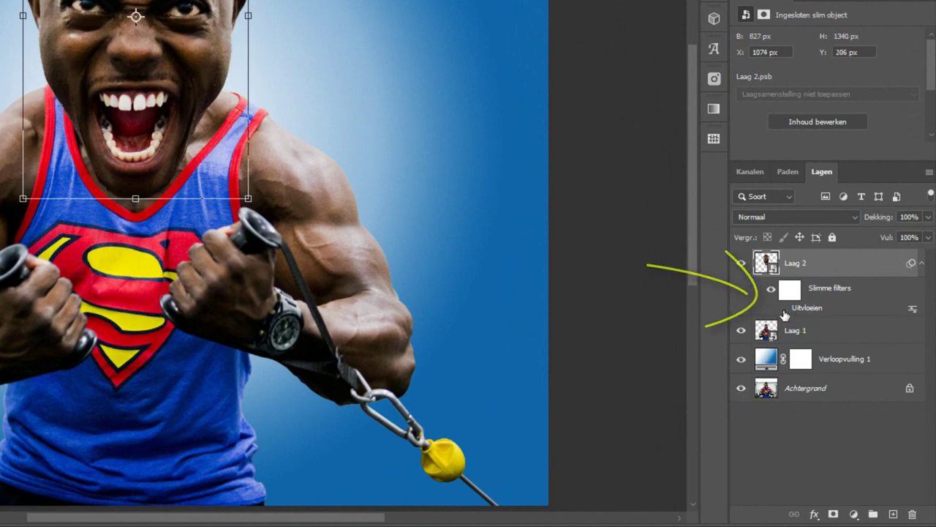
click(784, 310)
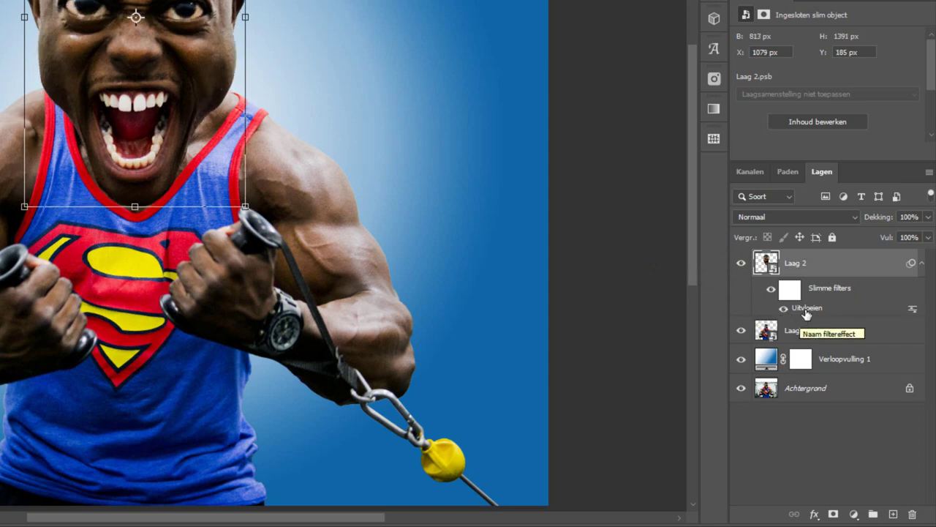
double_click(805, 310)
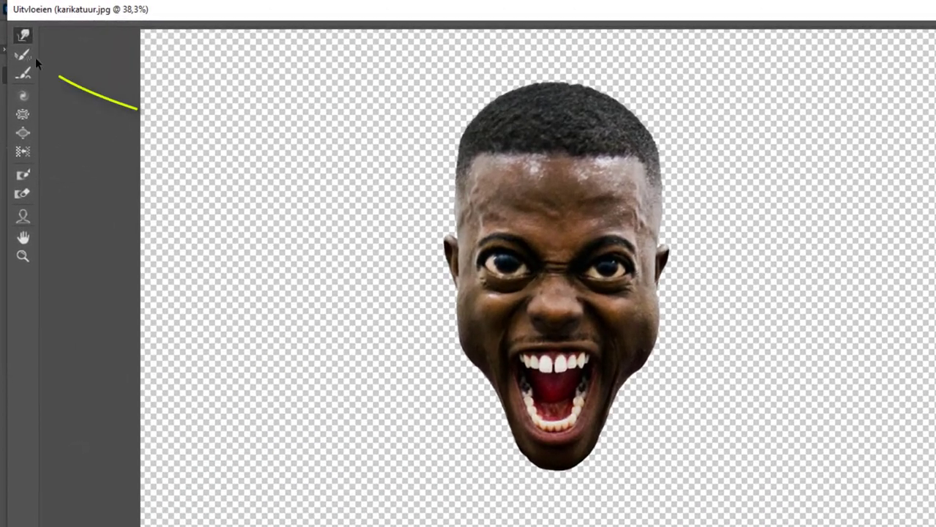
click(23, 56)
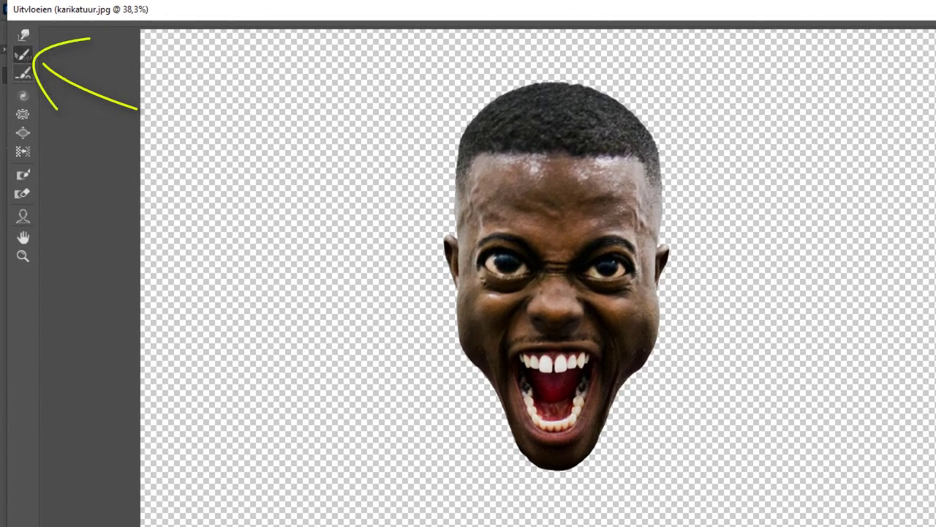
key(bracketright)
key(bracketright)
key(bracketright)
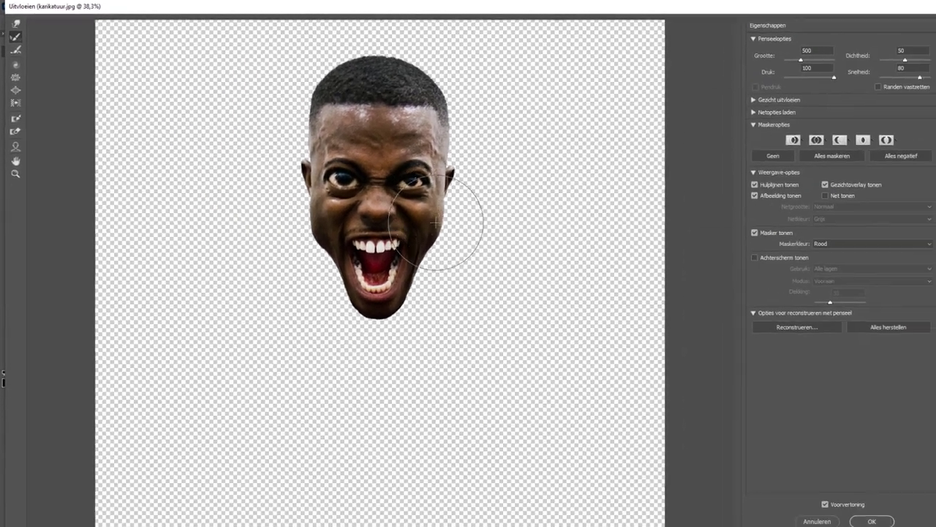
drag(436, 221, 380, 183)
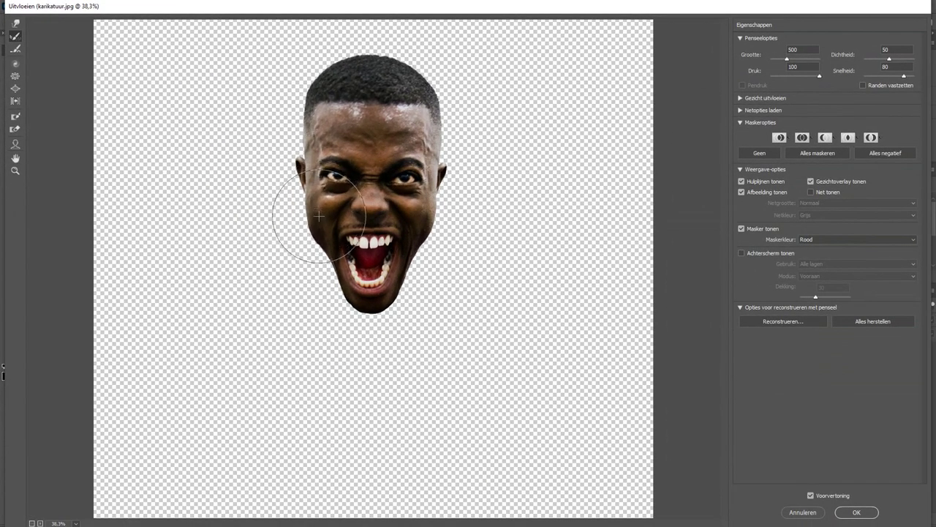
drag(339, 278, 397, 273)
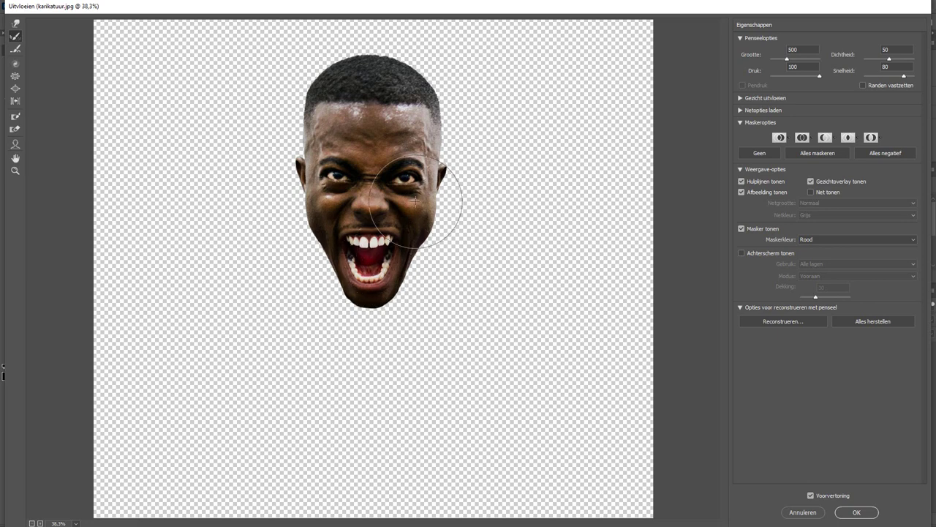
click(800, 512)
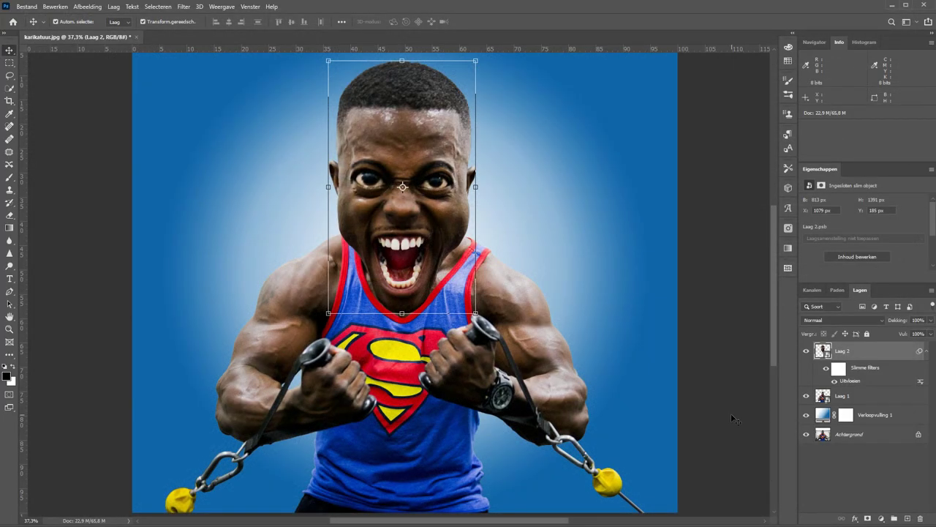
Liquify body layer Laag 1, bulging out the right bicep and the left upper arm
click(865, 397)
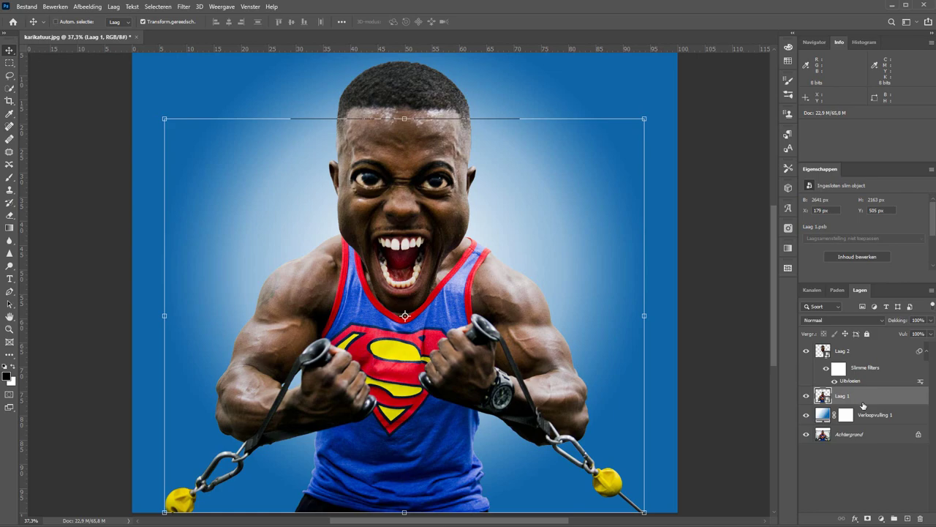
key(ctrl+shift+x)
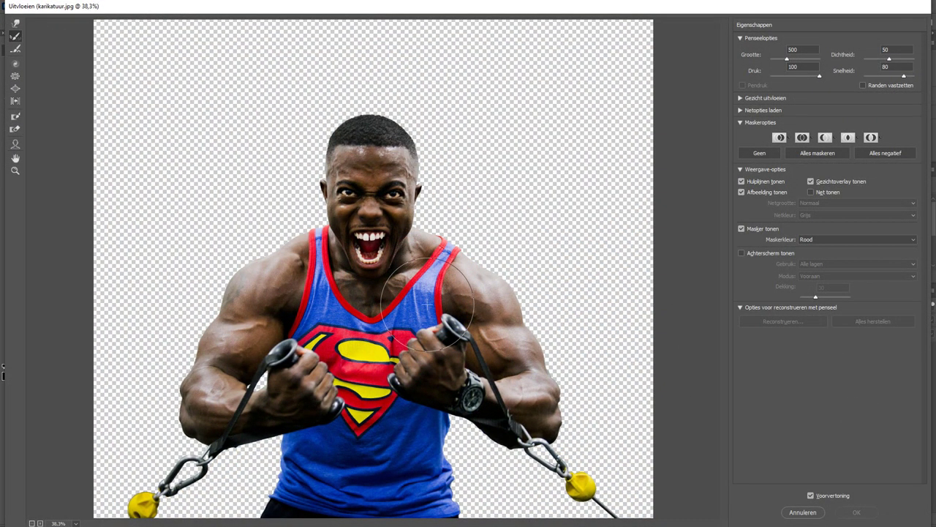
click(14, 23)
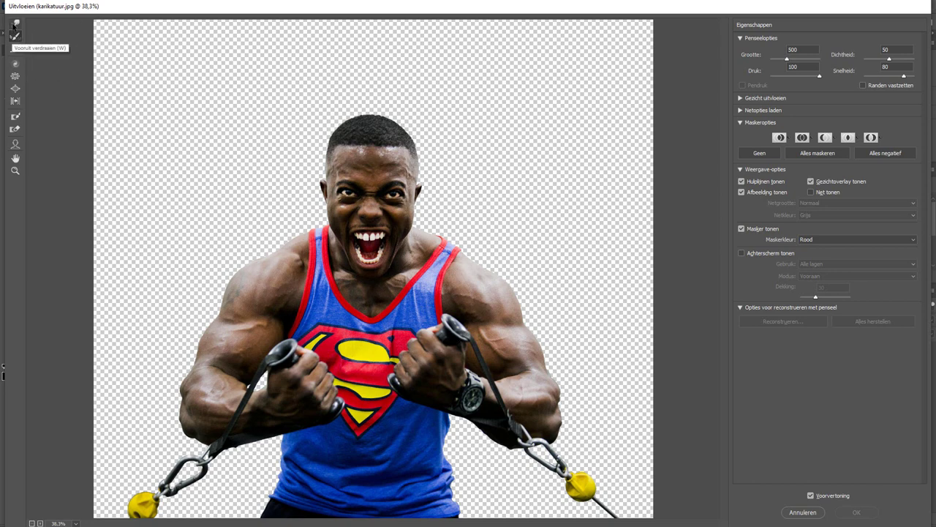
drag(468, 278, 527, 307)
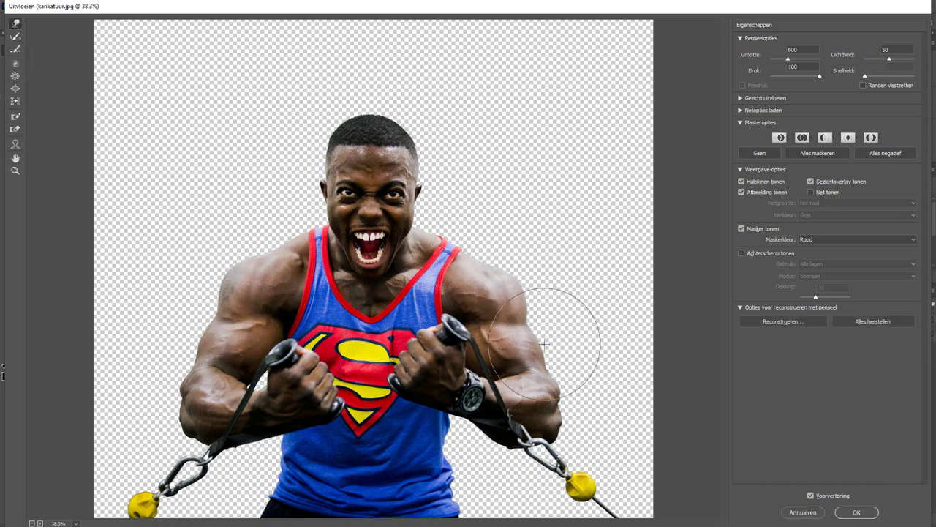
key(bracketleft)
key(bracketleft)
key(bracketleft)
drag(188, 324, 215, 286)
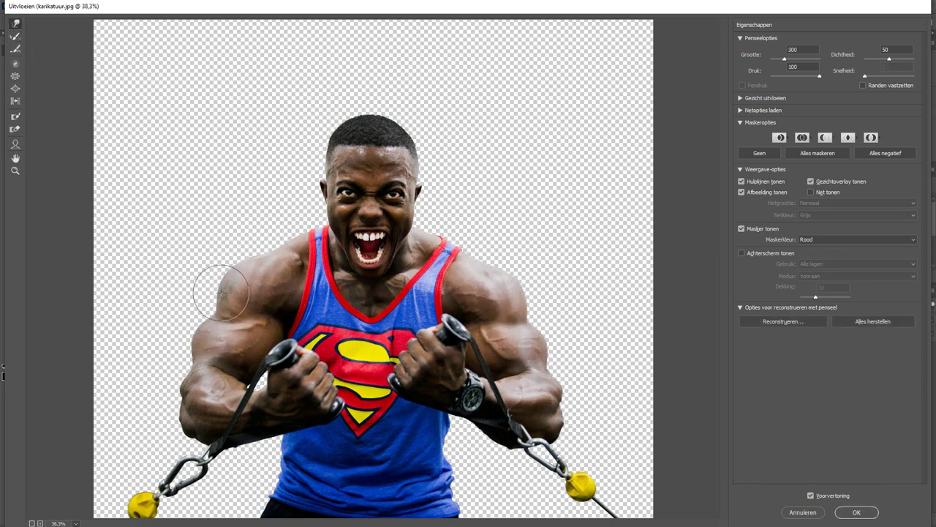
Flatten the top and left tip of the hair with a 600 brush and apply the warp
key(bracketright)
key(bracketright)
key(bracketright)
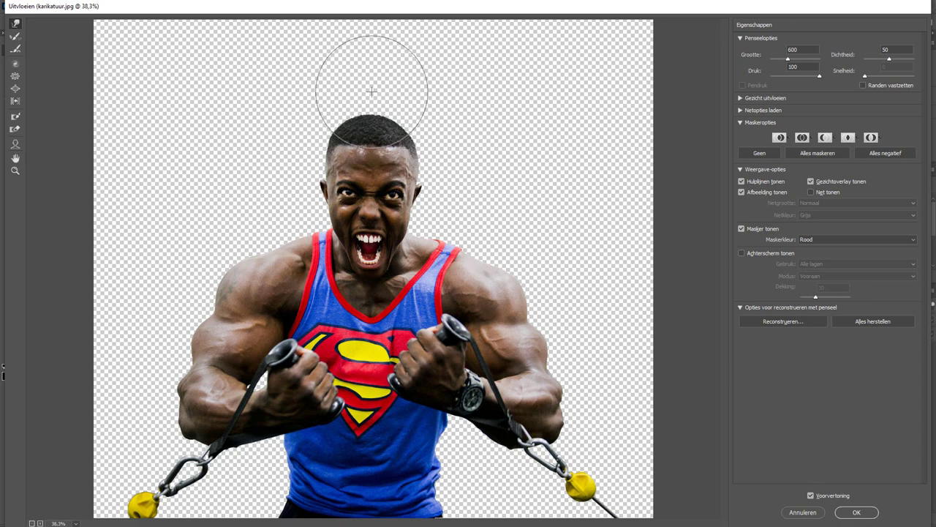
drag(371, 84, 345, 163)
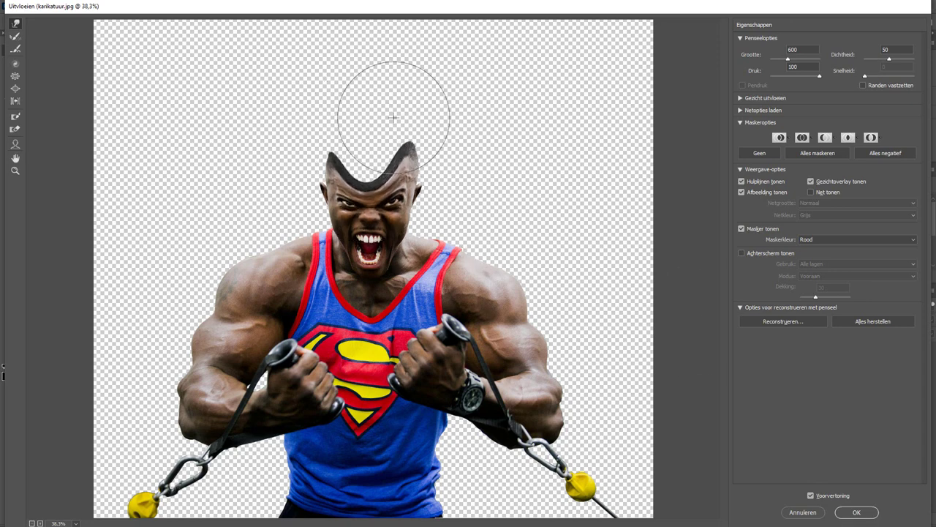
drag(313, 115, 335, 146)
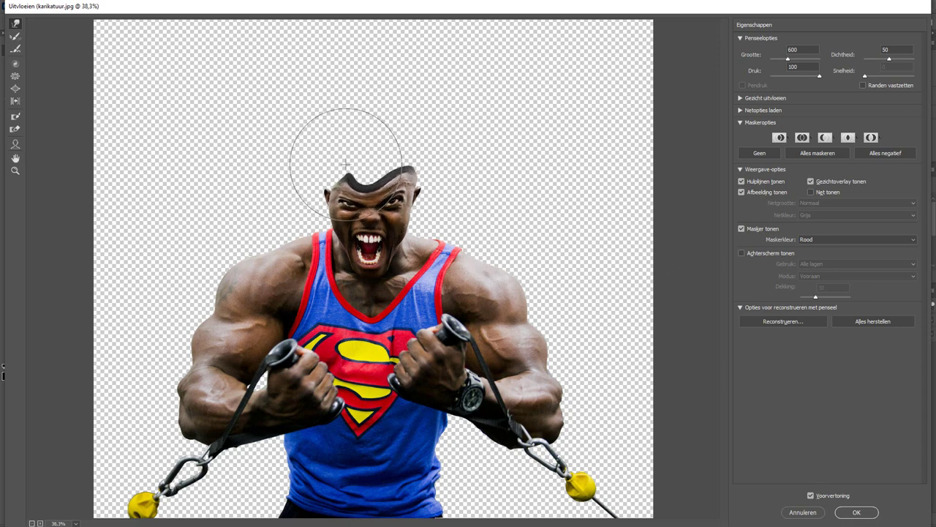
click(850, 512)
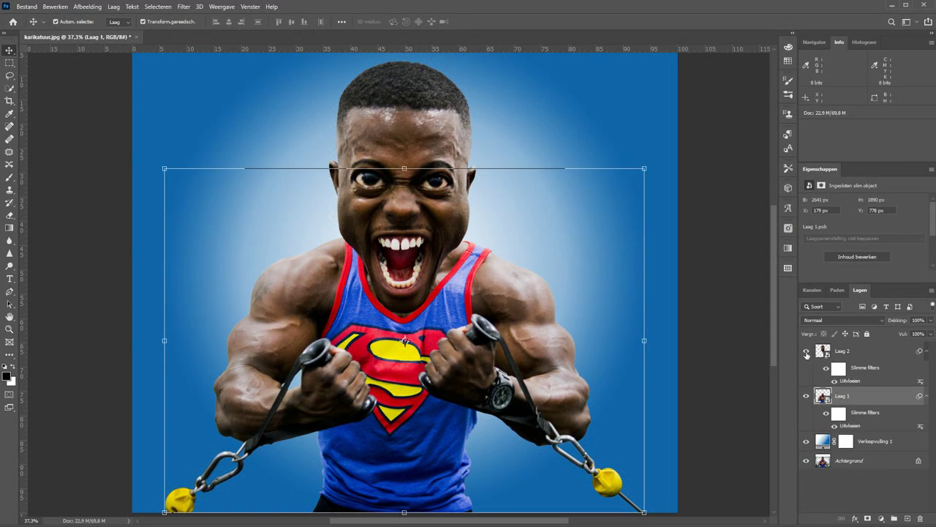
click(807, 351)
click(807, 351)
click(807, 352)
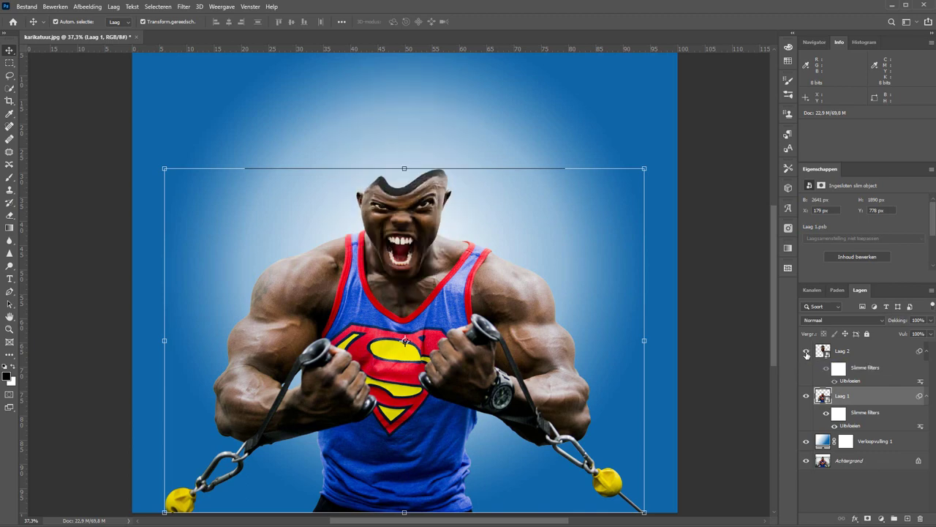
click(807, 352)
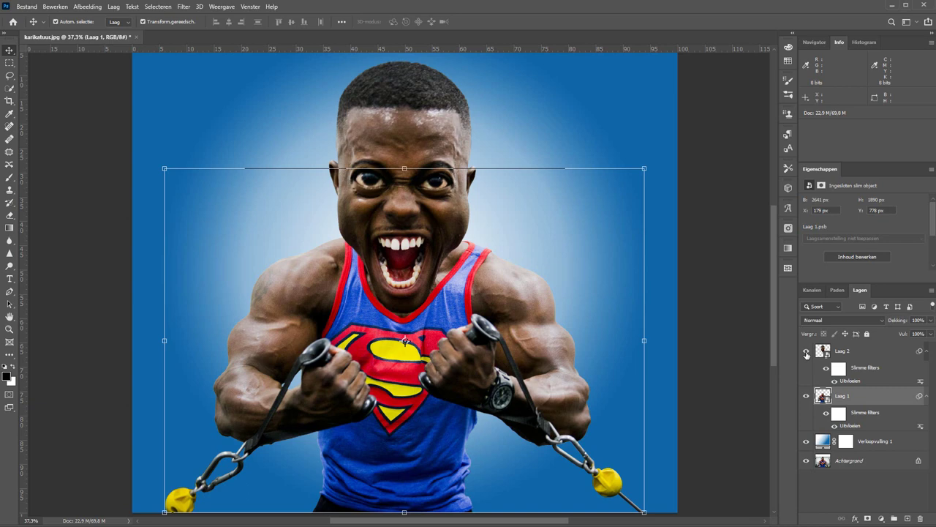
alt+click(807, 461)
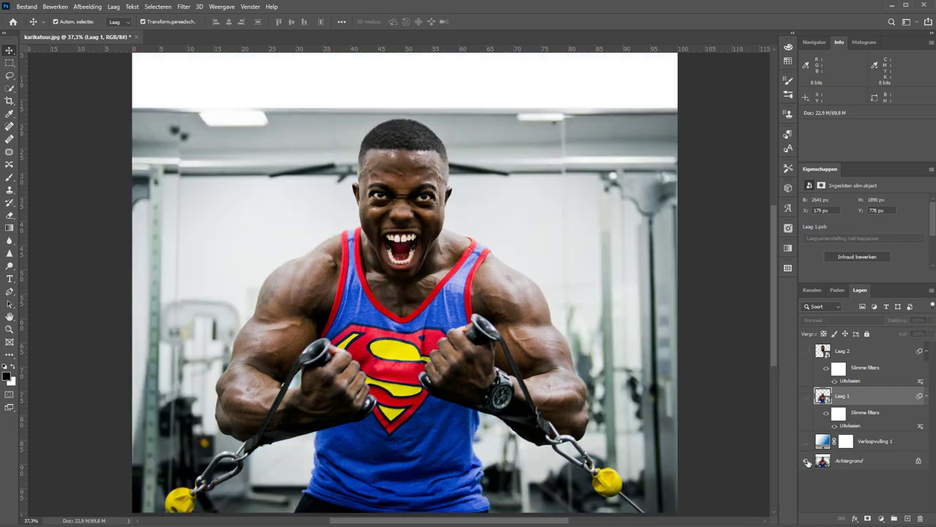
alt+click(807, 460)
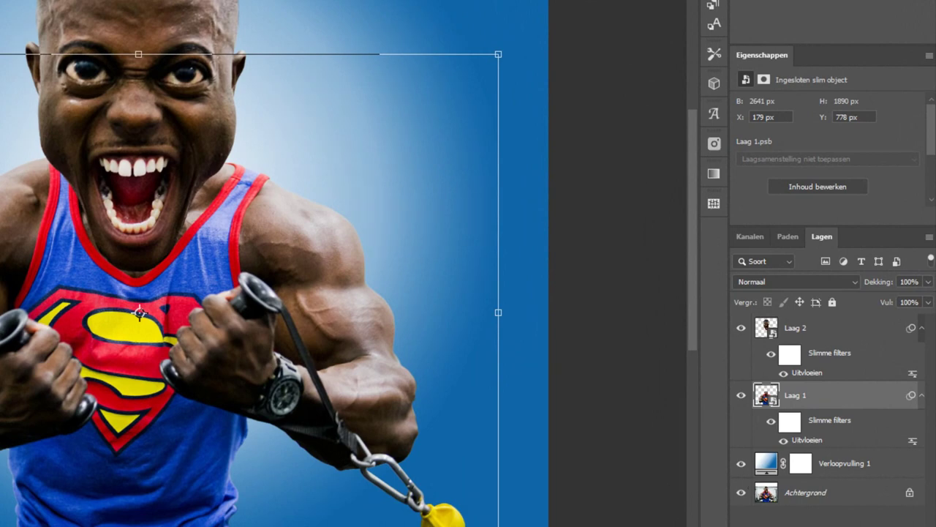
shift+click(821, 331)
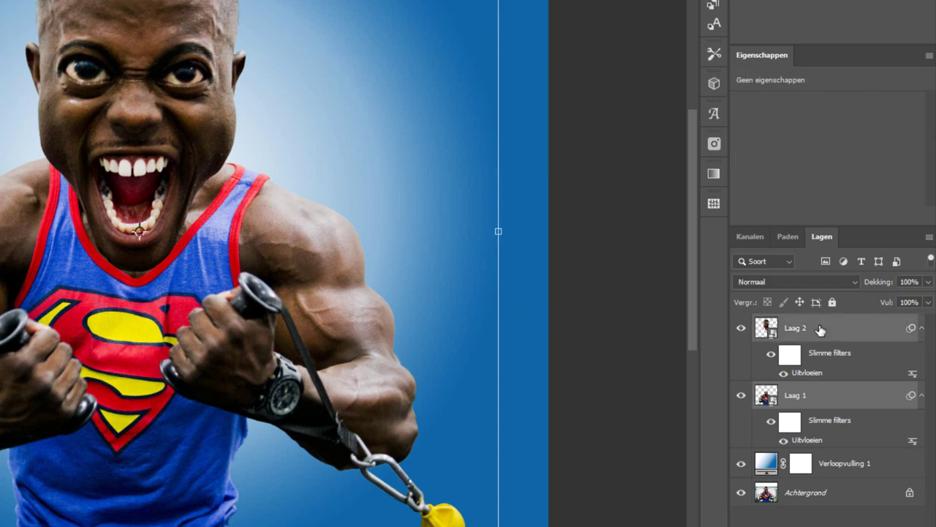
Convert the selected liquified layers into one smart object and close the Laag 2.psb contents tab
right_click(821, 331)
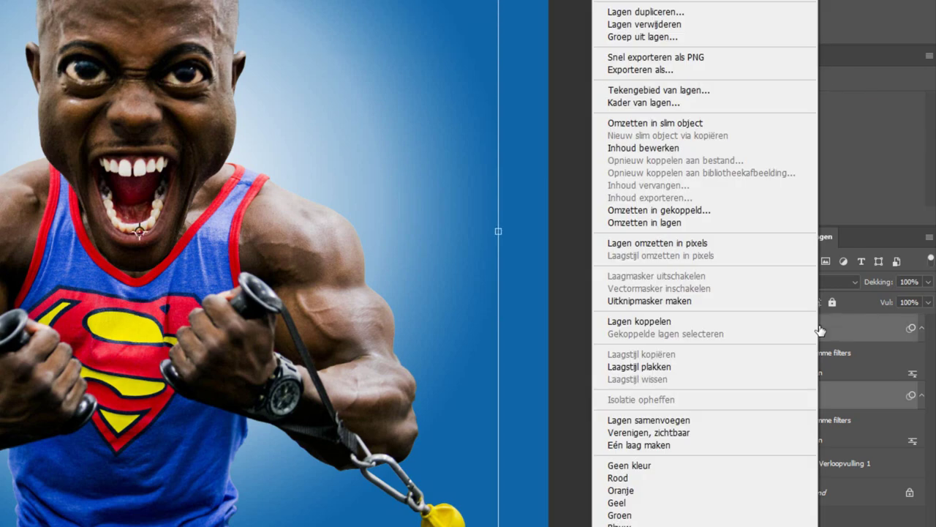
click(694, 123)
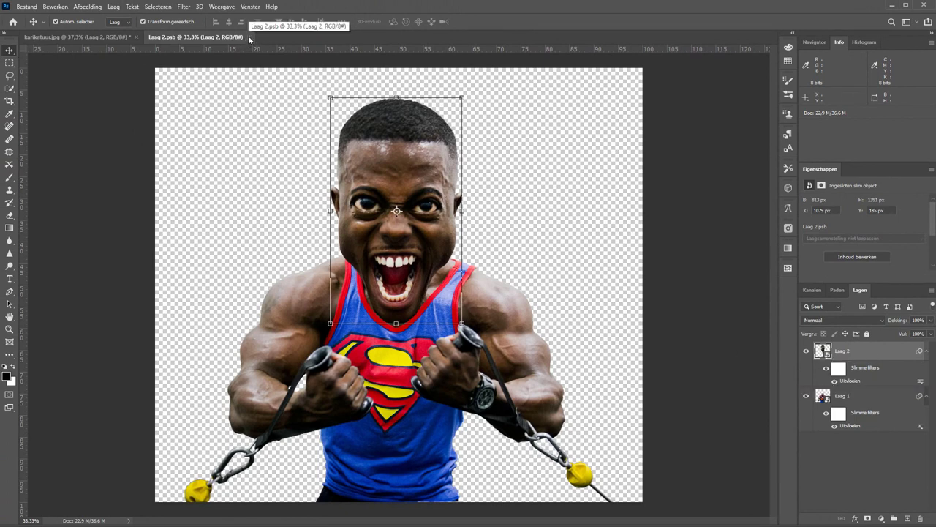
click(24, 7)
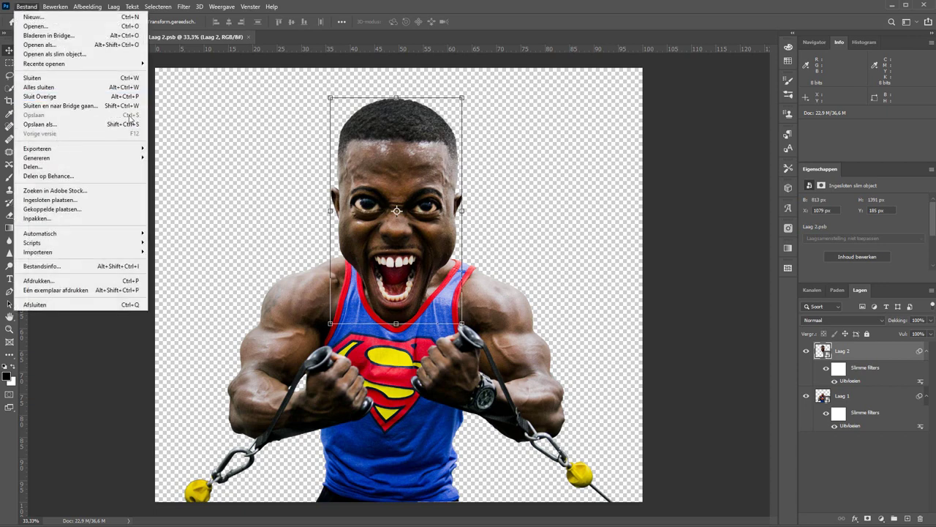
click(308, 44)
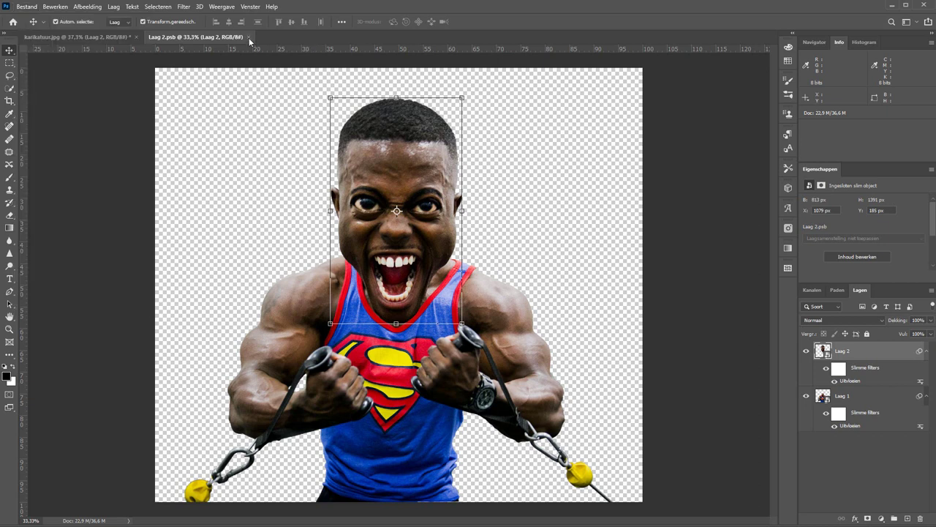
click(249, 37)
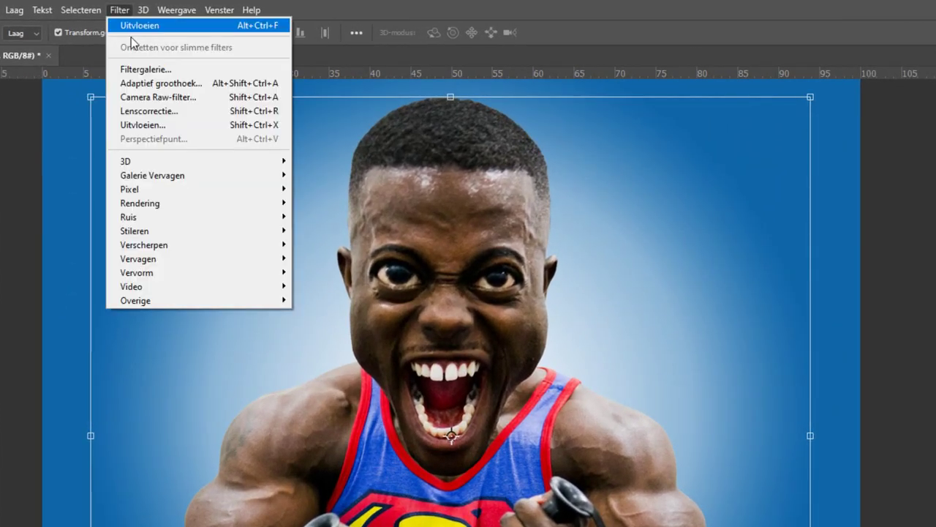
Apply a Filtergalerie Posterranden filter to Laag 2: thickness 7, intensity 0, posterization 1
click(149, 70)
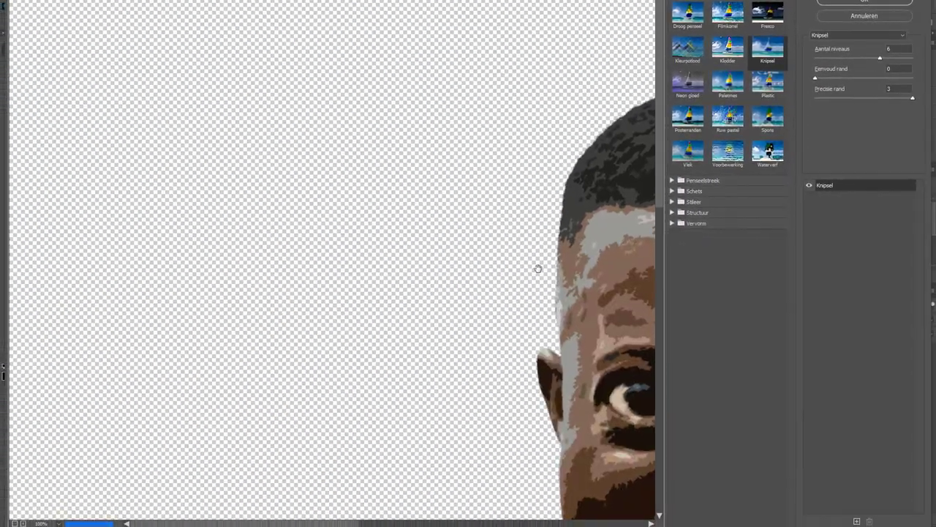
right_click(447, 268)
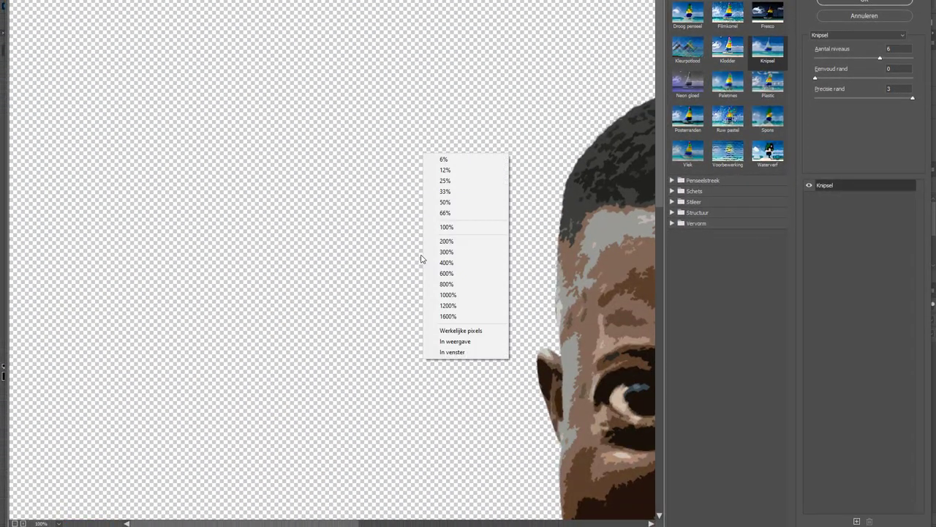
click(455, 352)
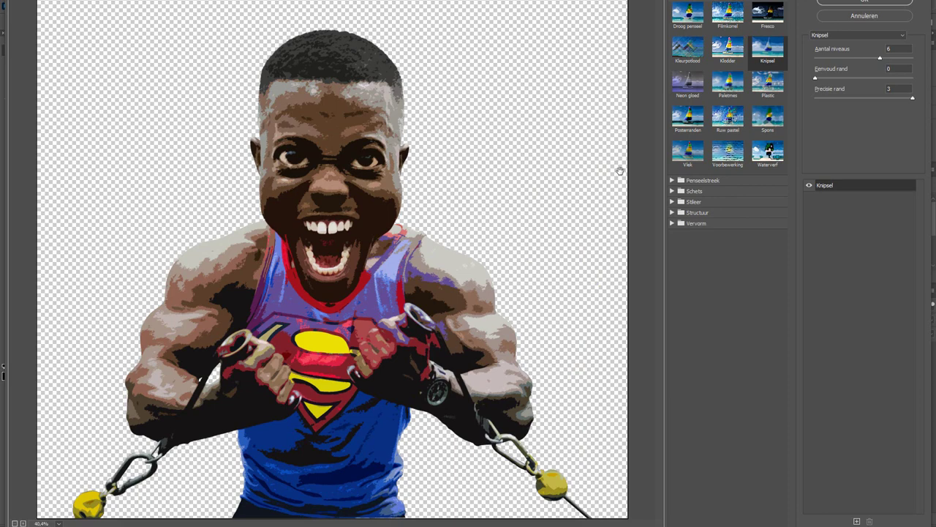
click(688, 115)
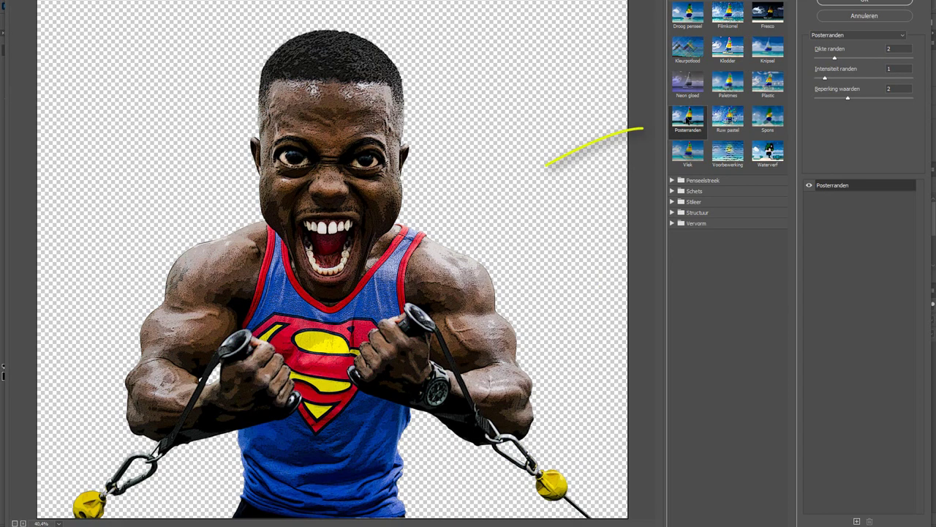
drag(835, 58, 884, 62)
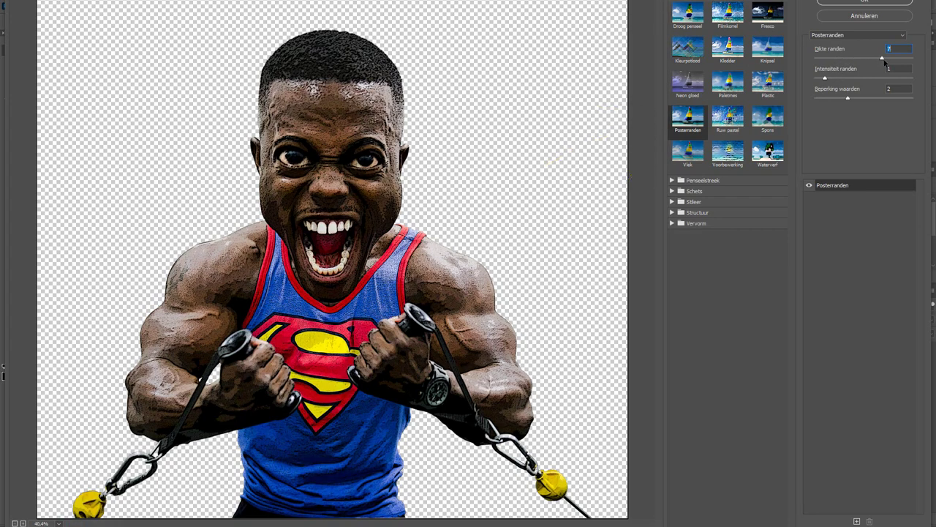
mouse_move(833, 79)
mouse_down()
mouse_move(842, 80)
mouse_move(815, 79)
mouse_up()
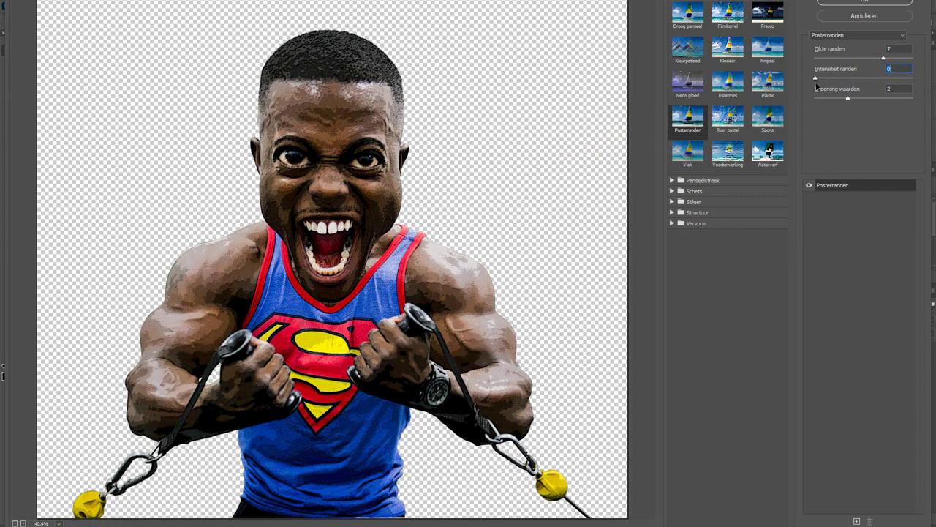
click(898, 80)
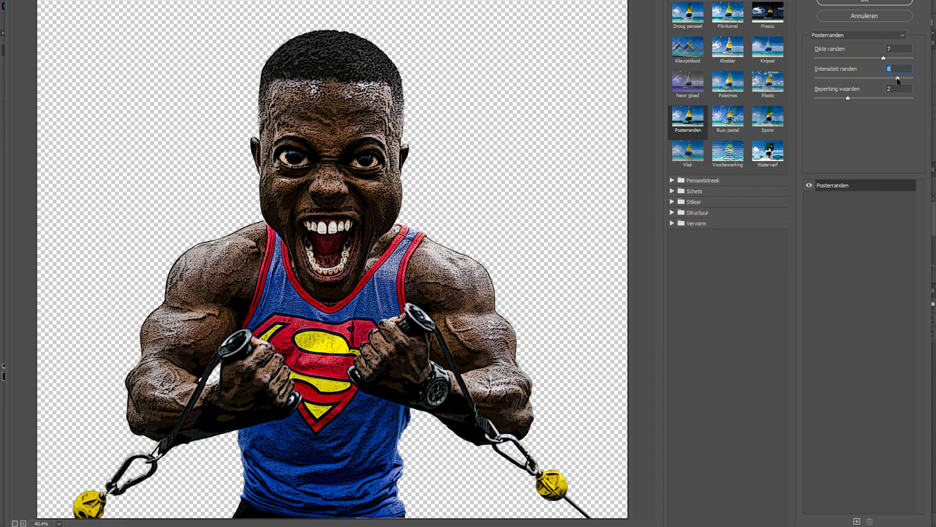
mouse_move(832, 79)
mouse_down()
mouse_move(820, 81)
mouse_move(879, 97)
mouse_up()
click(833, 98)
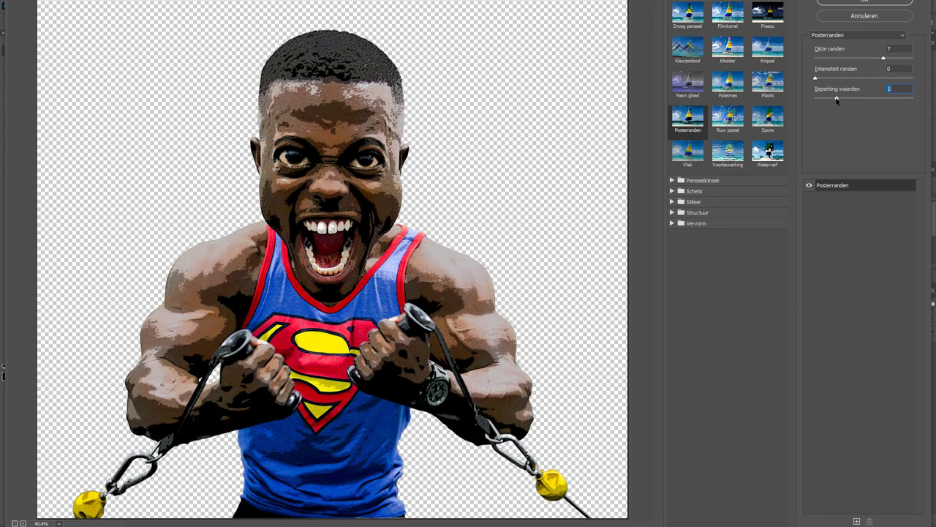
click(879, 2)
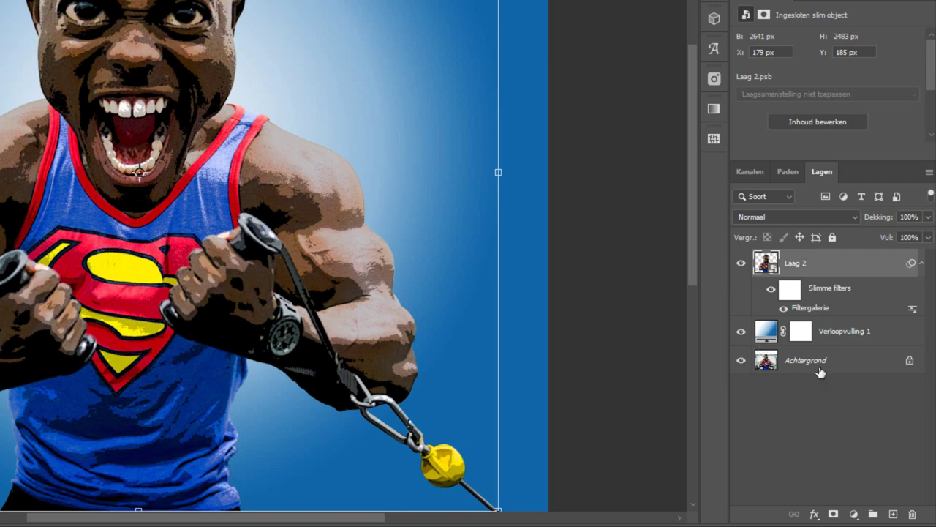
Fade the Posterranden Filtergalerie effect to 75% opacity
double_click(912, 313)
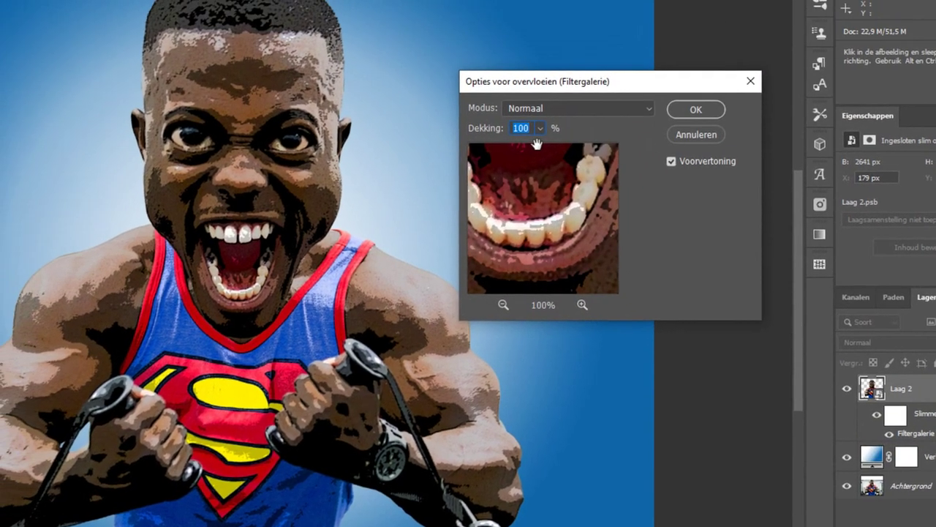
text(75)
key(Return)
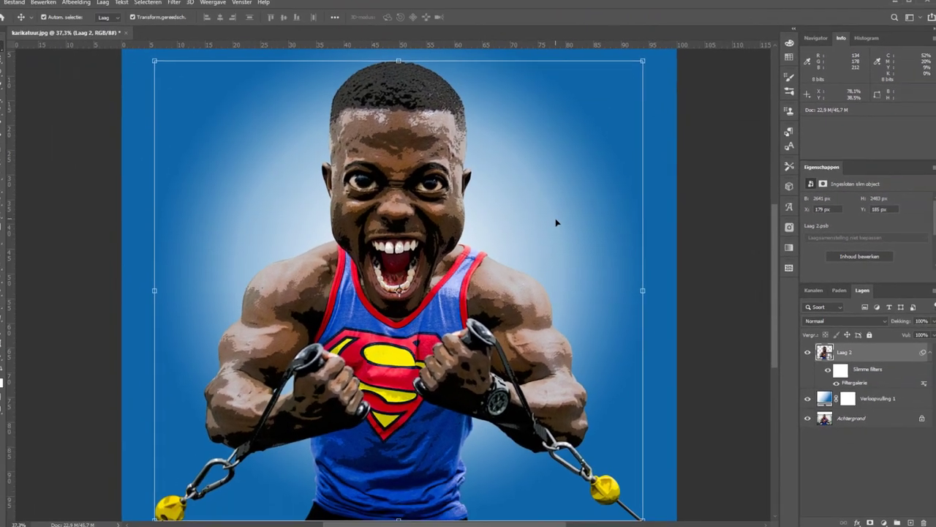
Add a Knipsel Filtergalerie filter with 6 levels, edge simplicity 0 and edge fidelity 3
click(184, 8)
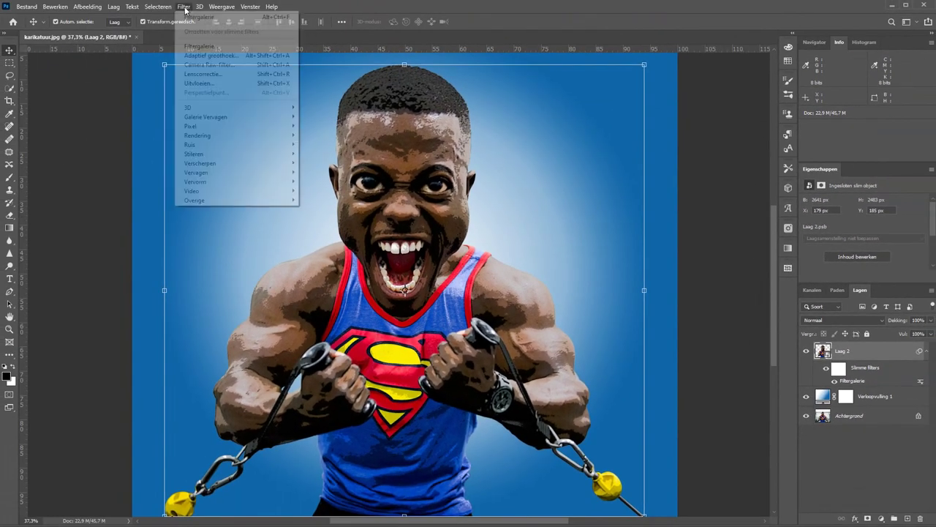
click(202, 47)
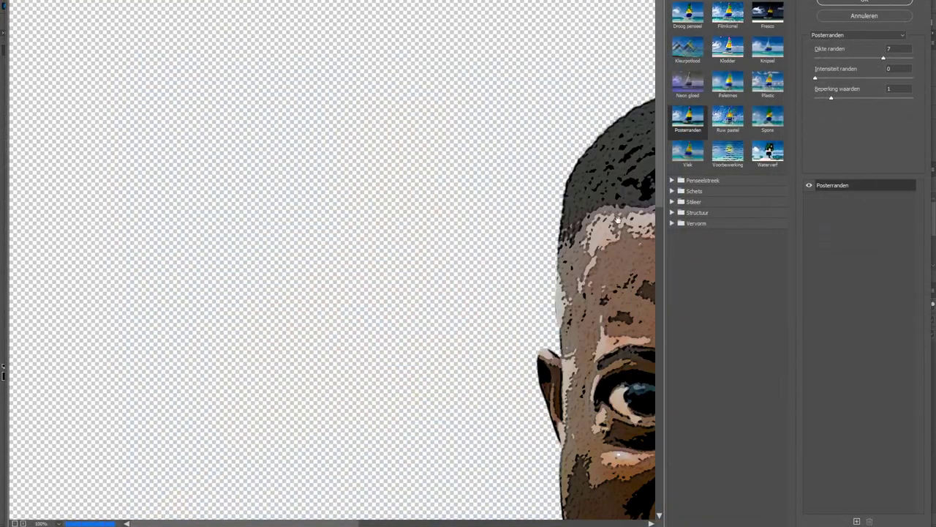
right_click(618, 219)
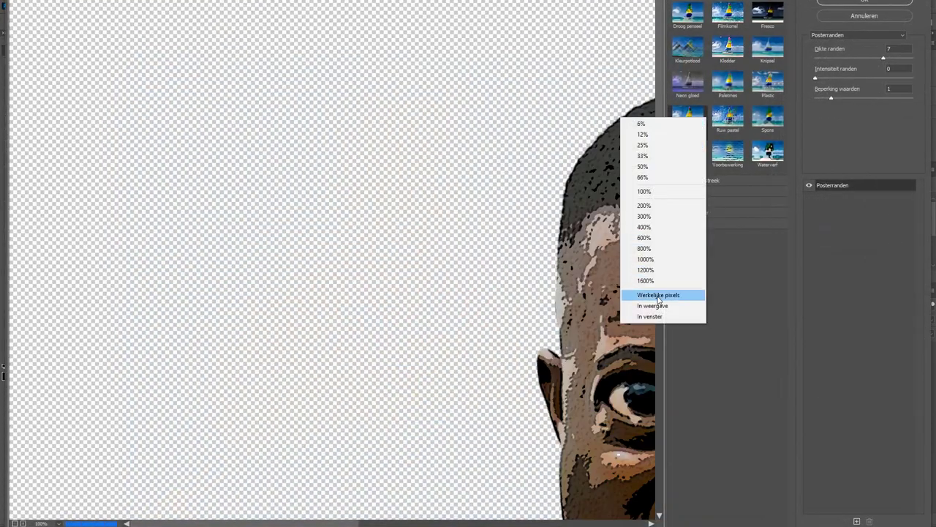
click(653, 308)
click(768, 51)
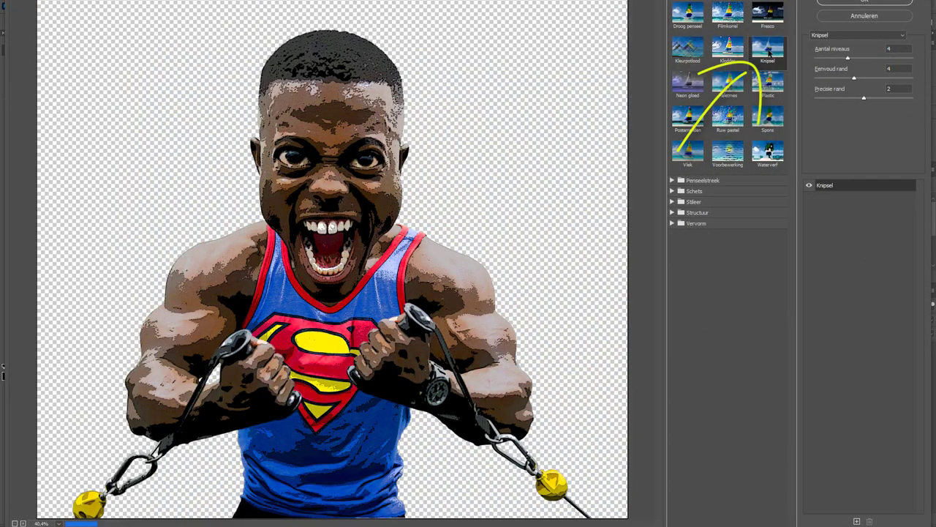
mouse_move(848, 58)
mouse_down()
mouse_move(896, 57)
mouse_move(827, 77)
mouse_up()
click(893, 78)
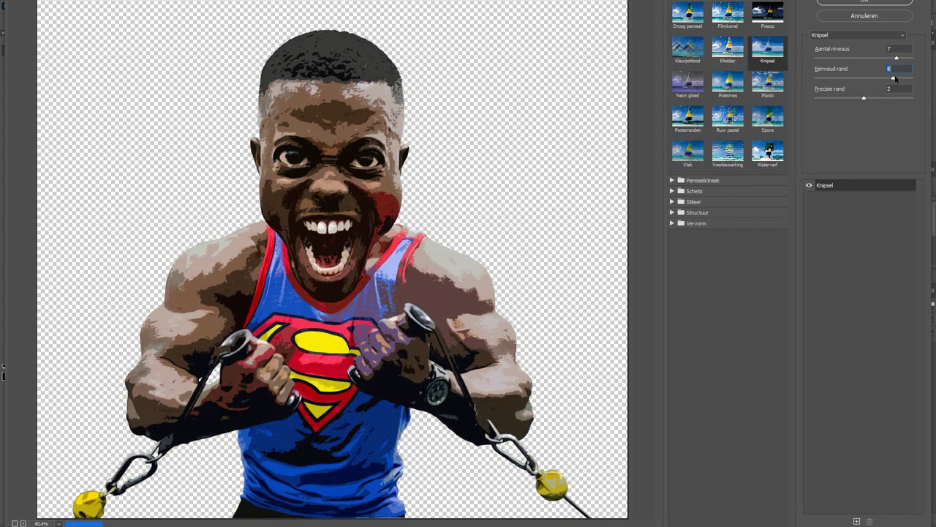
drag(822, 79, 815, 79)
click(888, 98)
click(885, 58)
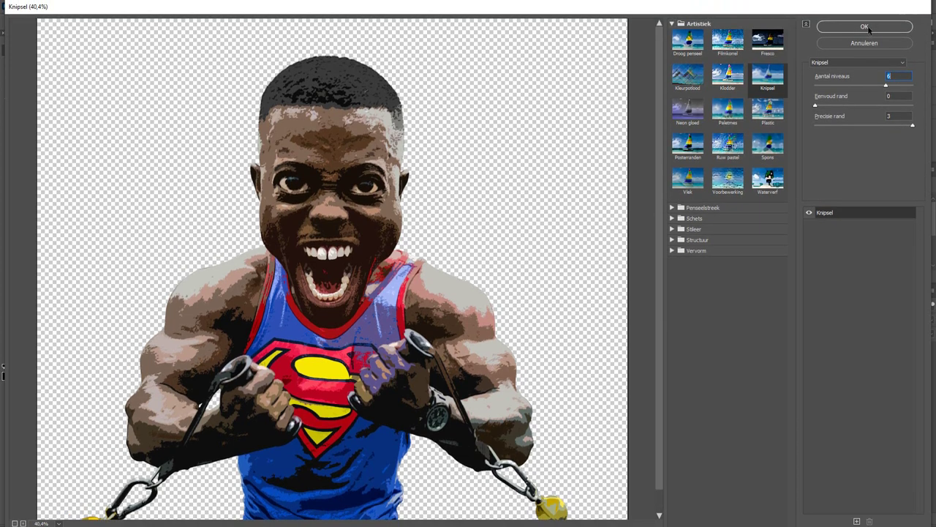
click(865, 27)
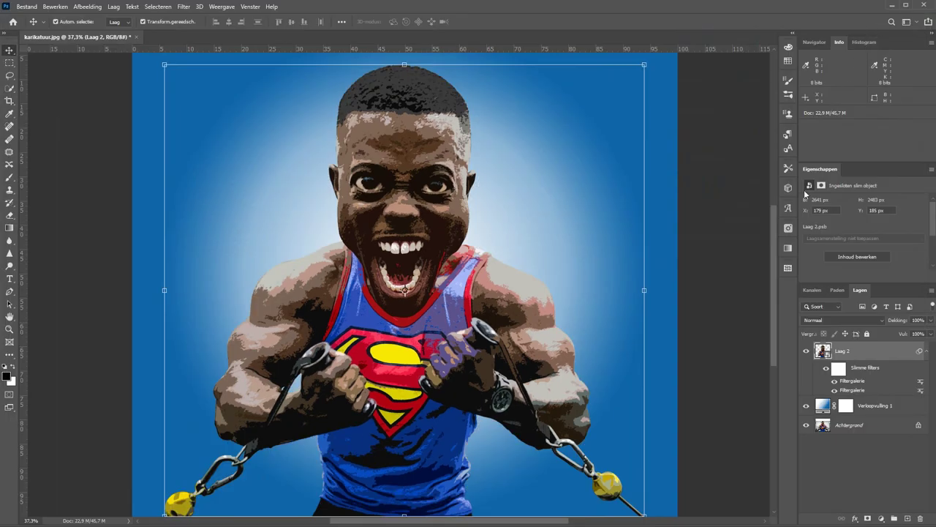
Set the Knipsel Filtergalerie's blending opacity (Dekking) to 75%
double_click(920, 386)
text(75)
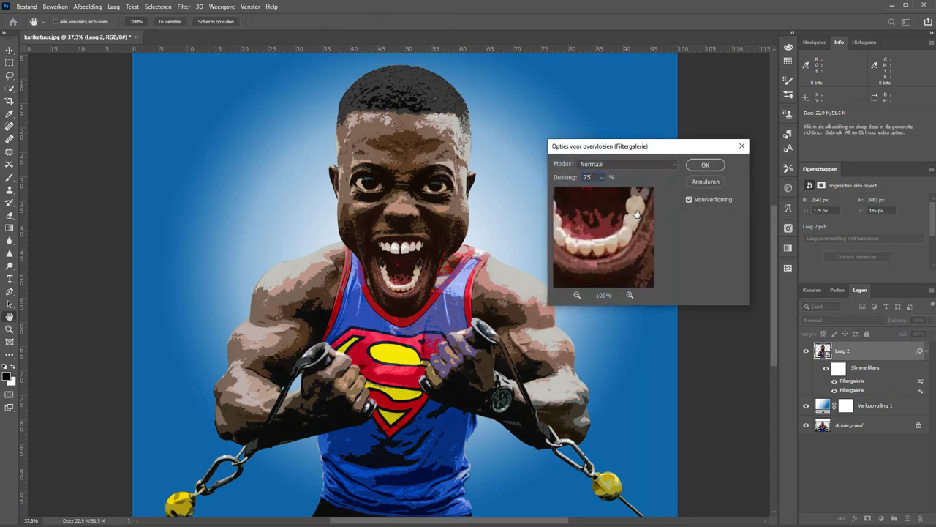
key(Return)
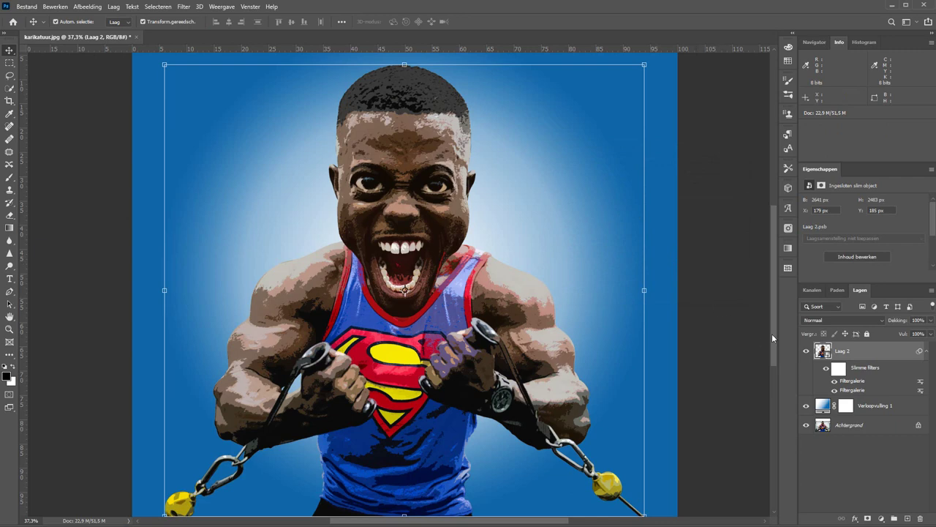
Add a Lichtsterkte-blended Curves layer, lifting the midtones and raising the black point
click(881, 518)
click(863, 401)
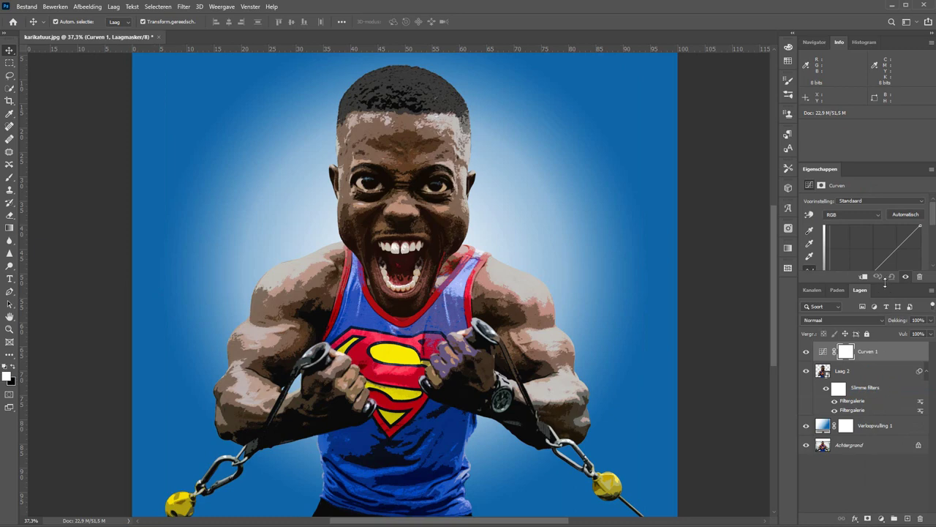
drag(885, 282, 885, 365)
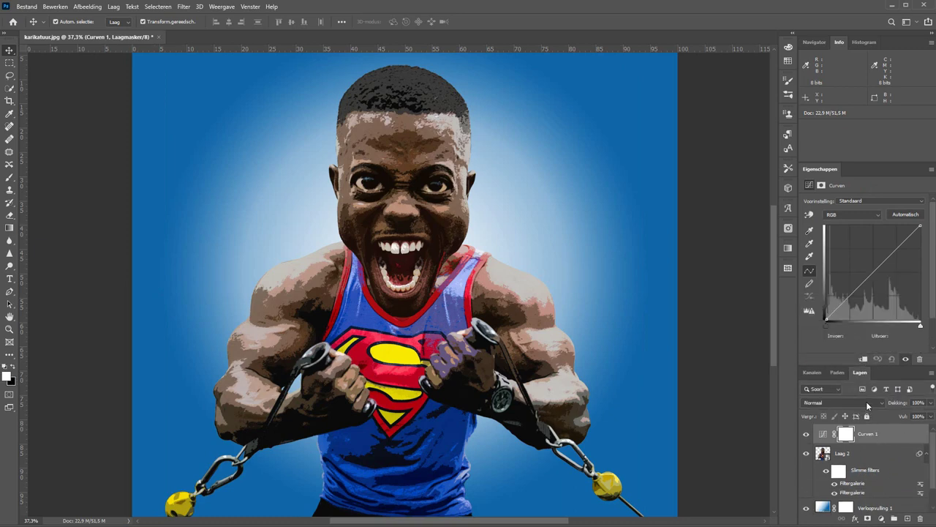
click(866, 401)
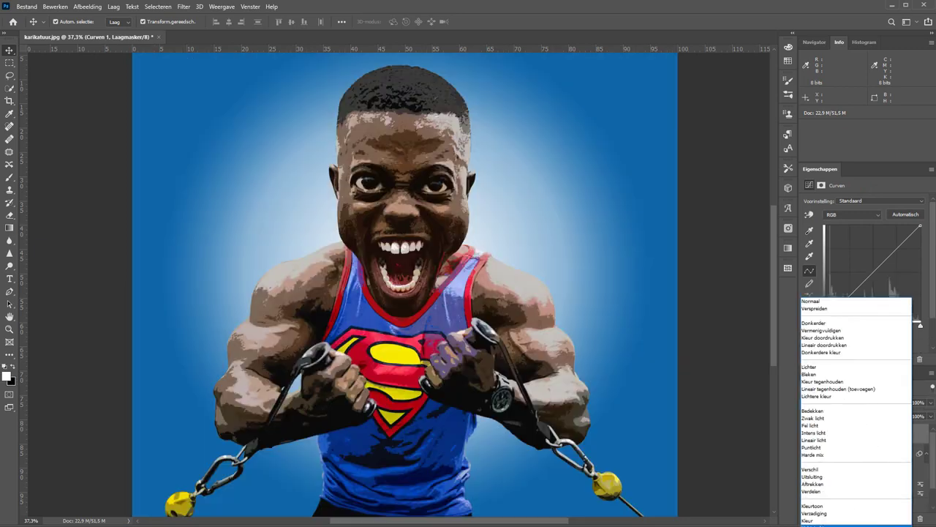
click(841, 518)
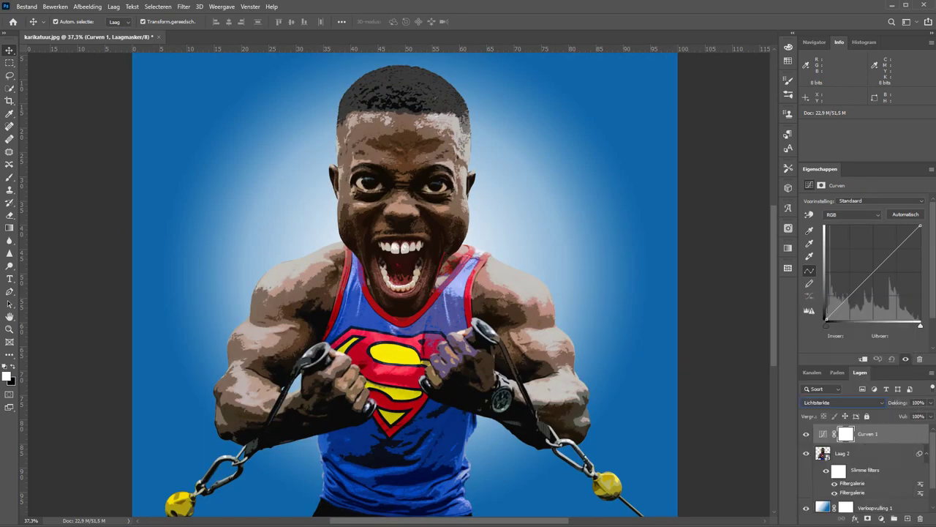
drag(862, 285, 861, 277)
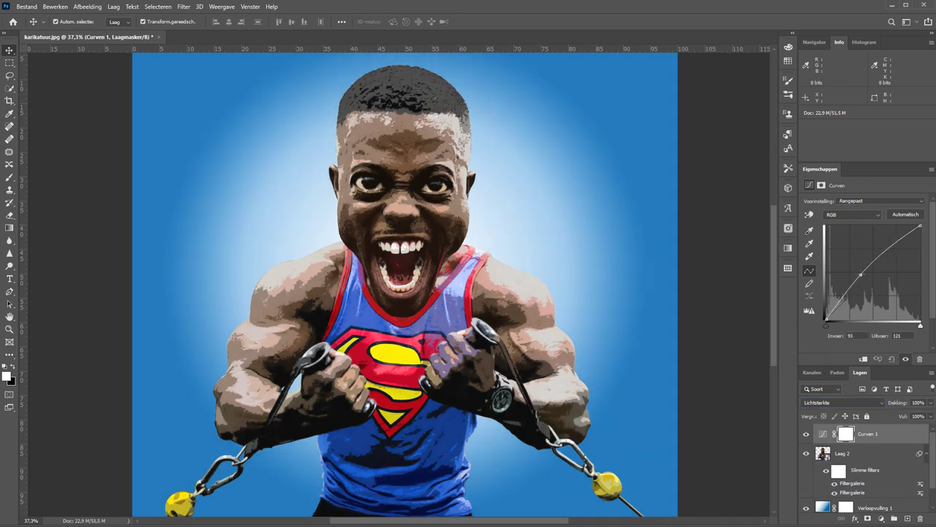
drag(827, 321, 826, 317)
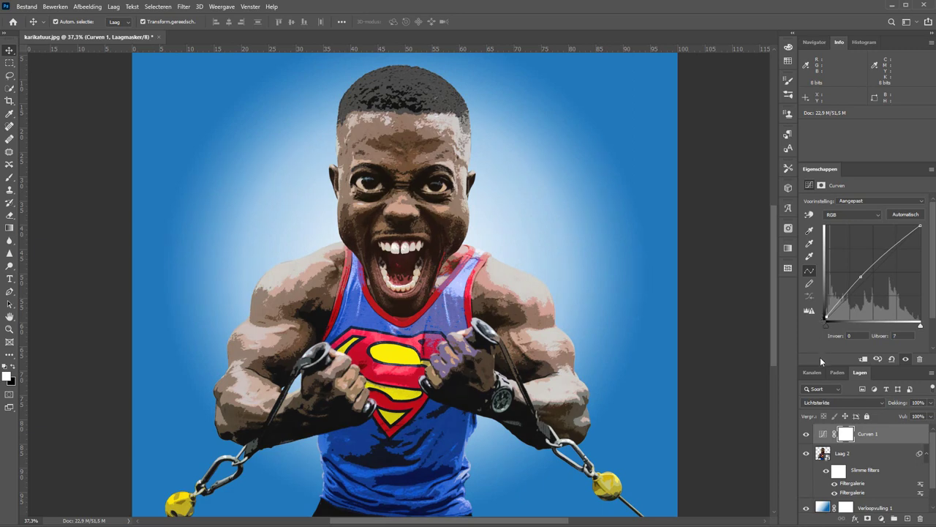
Invert the Curven 1 mask and set up a 300 px soft-edged brush
click(845, 437)
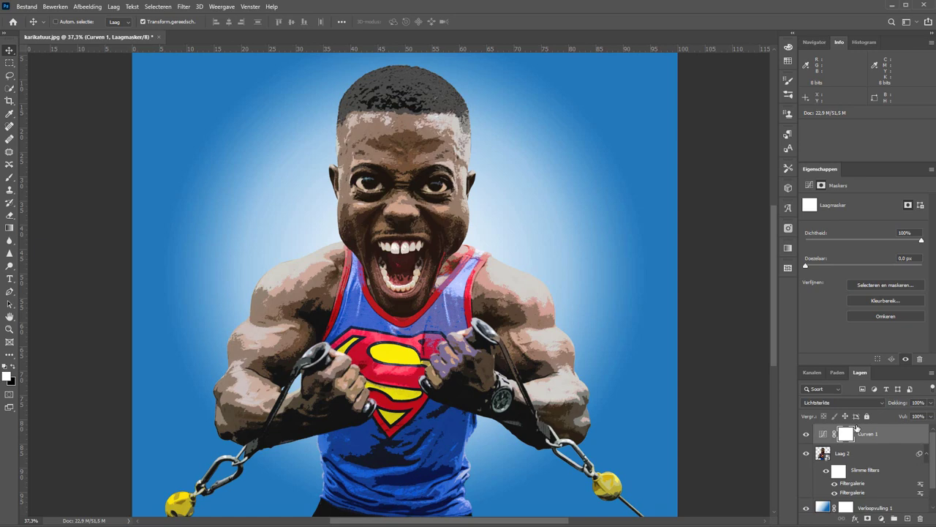
key(ctrl+i)
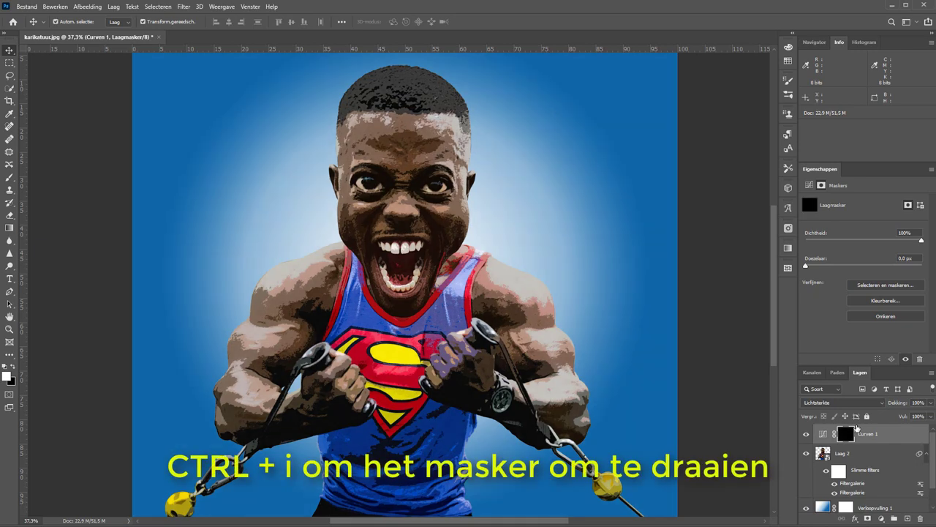
click(10, 177)
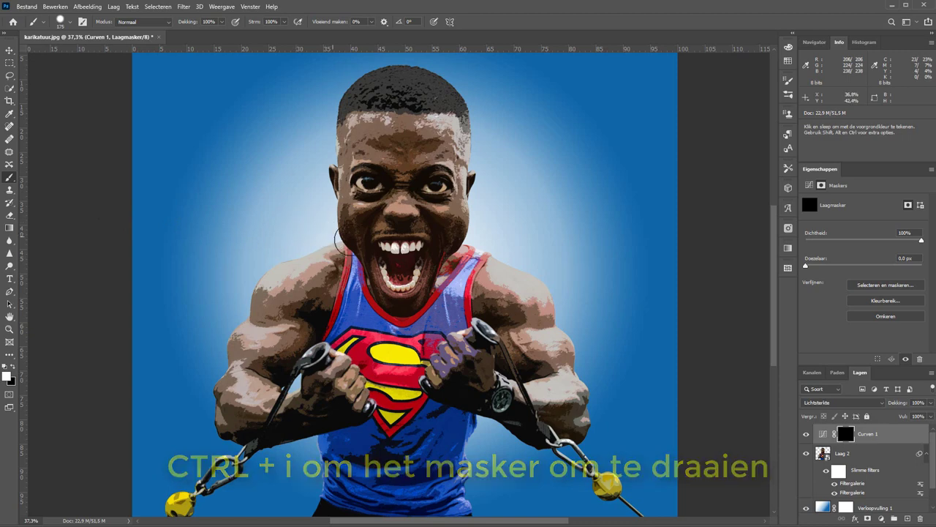
key(bracketright)
key(bracketright)
key(bracketright)
right_click(363, 225)
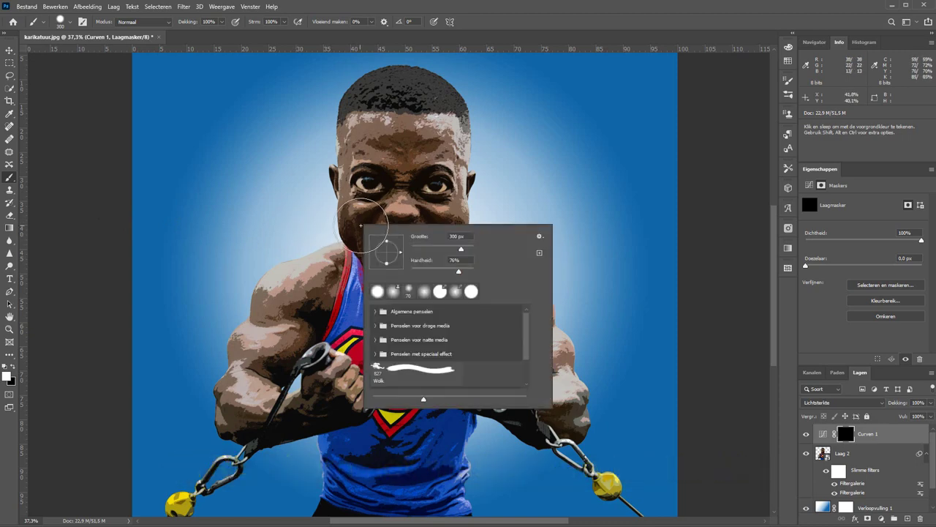
mouse_move(421, 270)
mouse_down()
mouse_move(394, 266)
mouse_move(389, 247)
mouse_up()
click(91, 227)
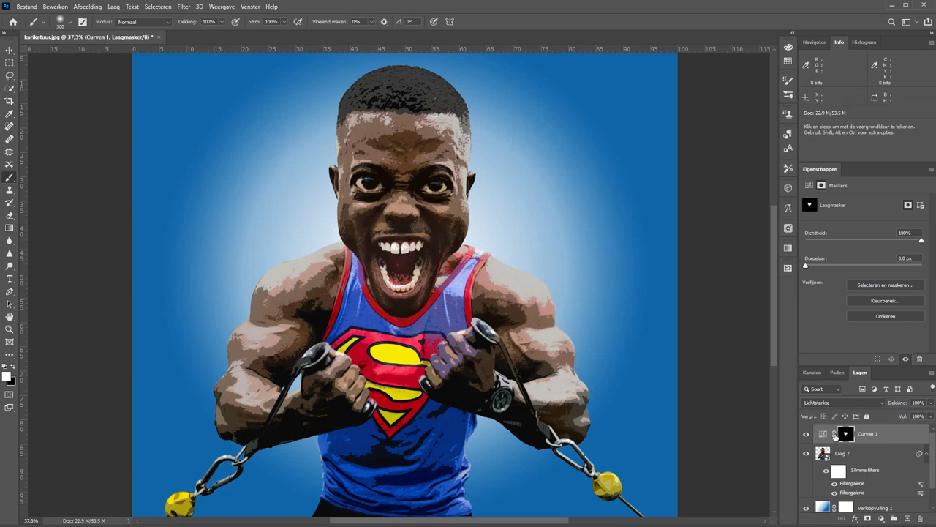
Toggle the Curven 1 brightening on and off to compare before and after
click(823, 434)
click(806, 435)
click(806, 435)
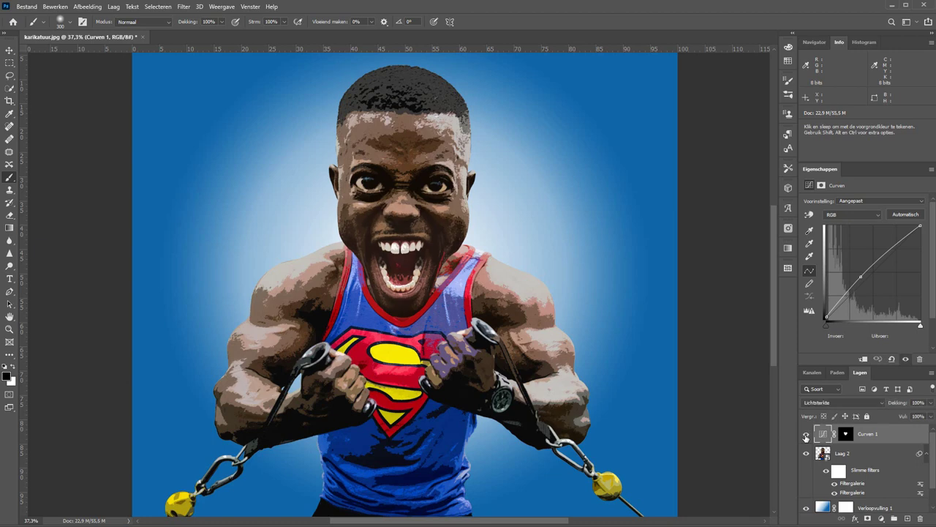
click(806, 435)
click(806, 435)
Revise Laag 2's Knipsel filter to 4 levels, edge simplicity 3 and edge fidelity 3
click(852, 485)
double_click(853, 485)
right_click(540, 315)
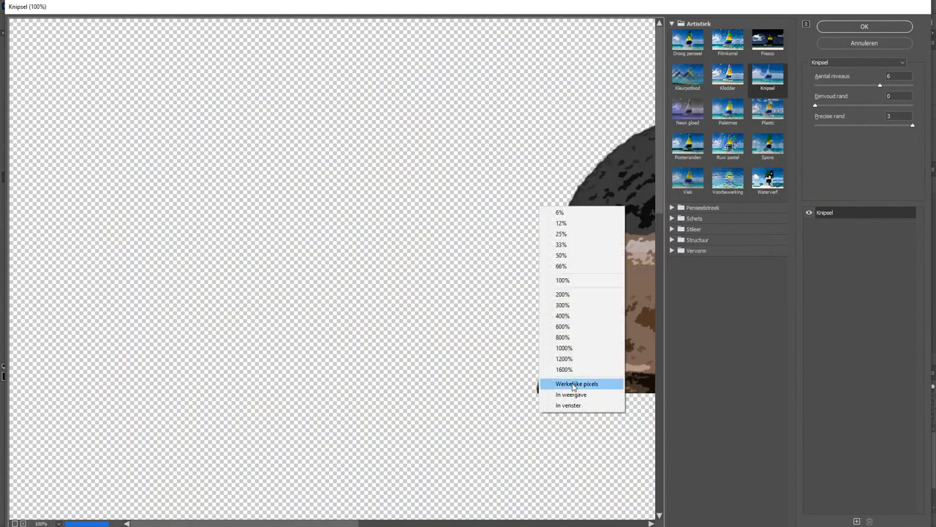
click(567, 383)
drag(880, 85, 868, 85)
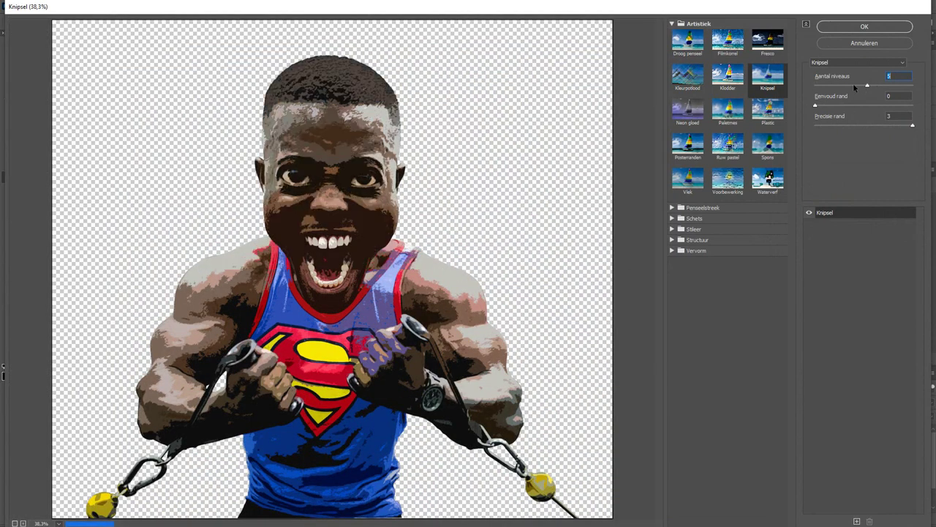
mouse_move(868, 85)
mouse_down()
mouse_move(849, 86)
mouse_move(824, 107)
mouse_move(844, 107)
mouse_up()
drag(911, 127, 892, 128)
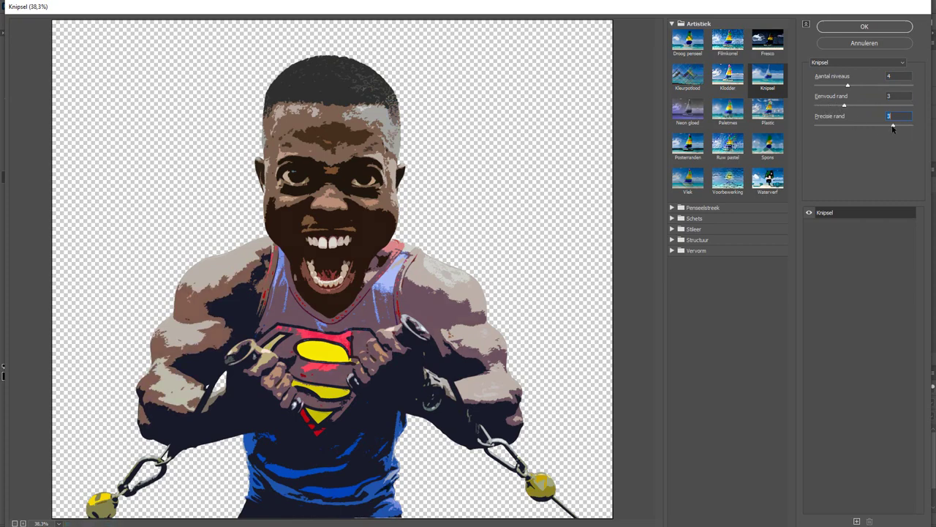
click(852, 26)
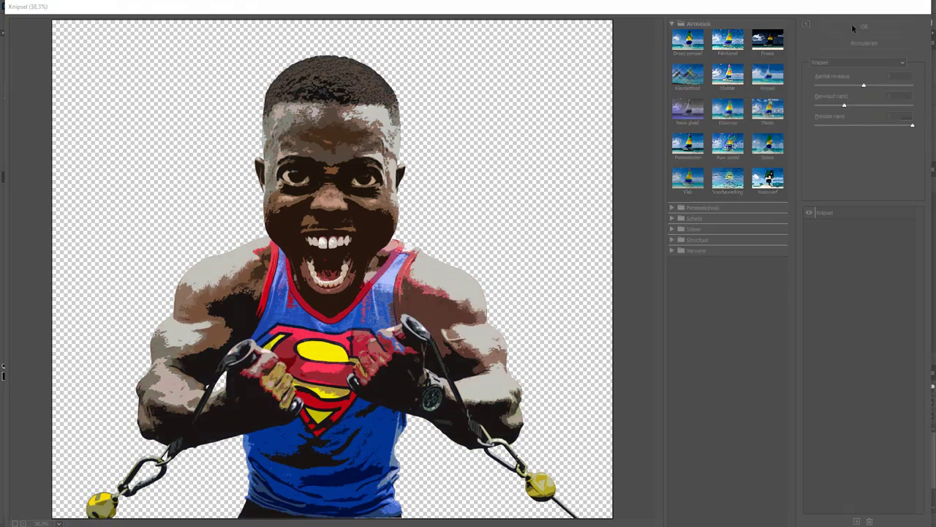